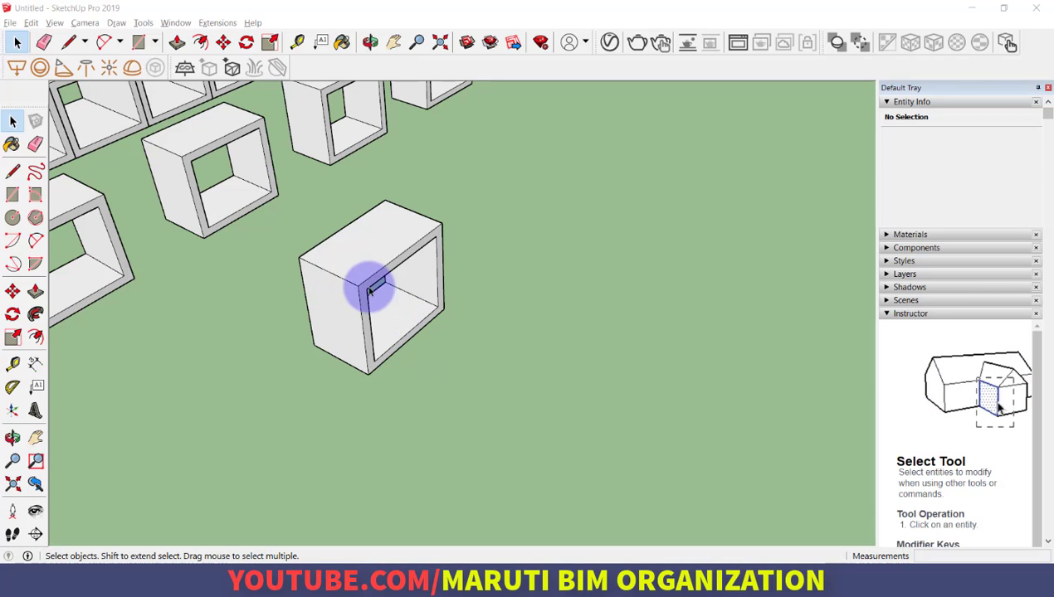
- Select the separate hollow box component standing apart from the rows of boxes
left_click(265, 205)
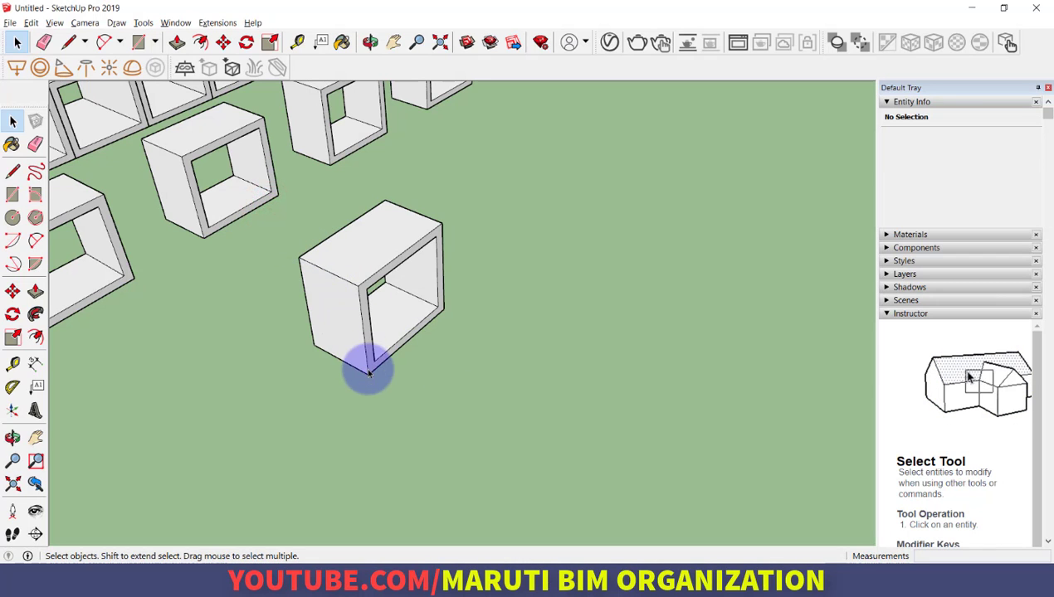
middle_click_drag(367, 363, 420, 181)
left_click_drag(388, 153, 623, 431)
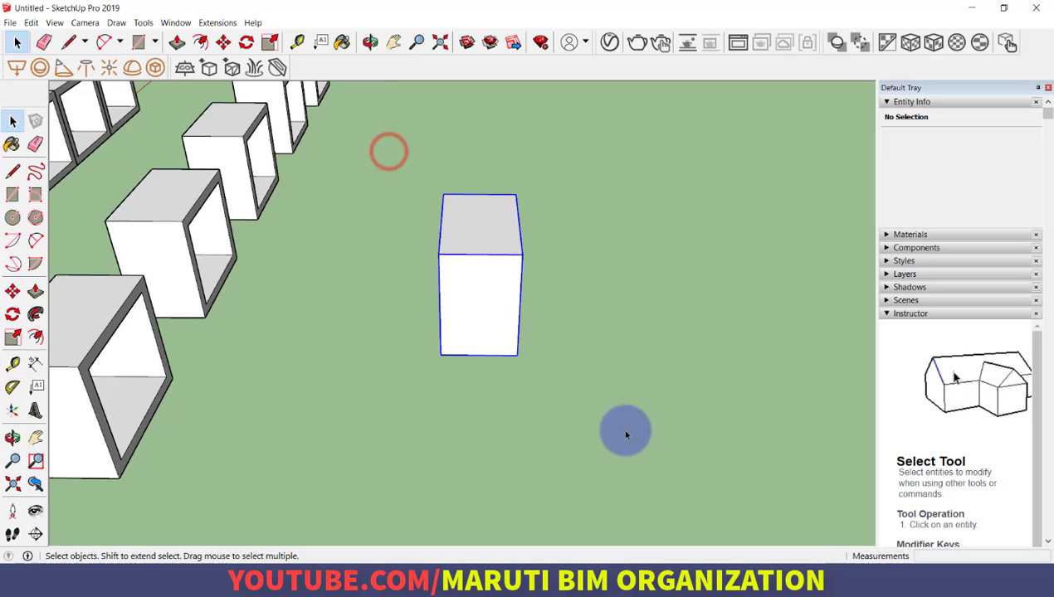
middle_click_drag(623, 431, 406, 447)
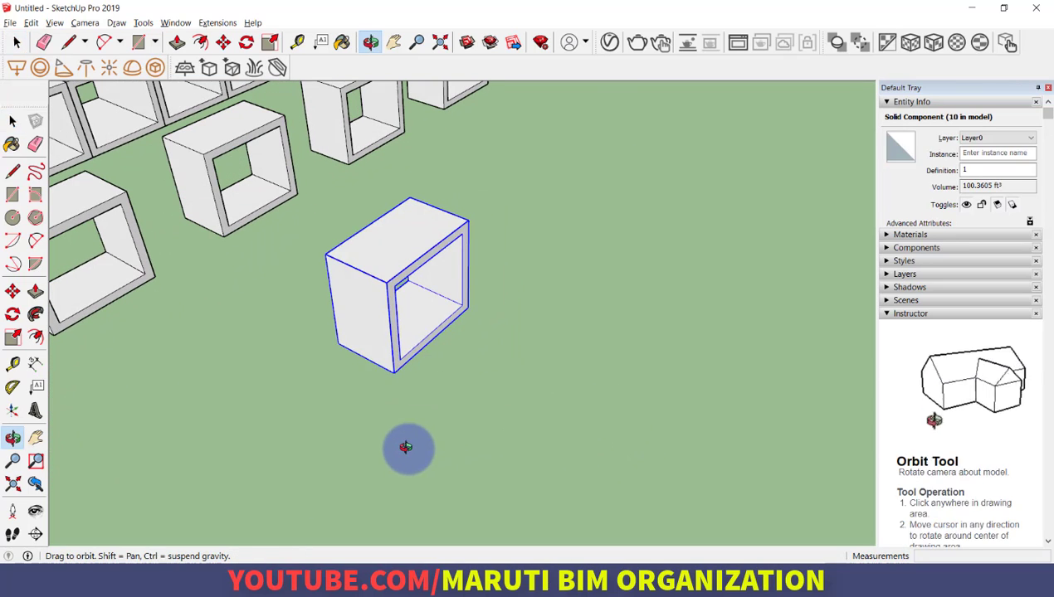
left_click(387, 276)
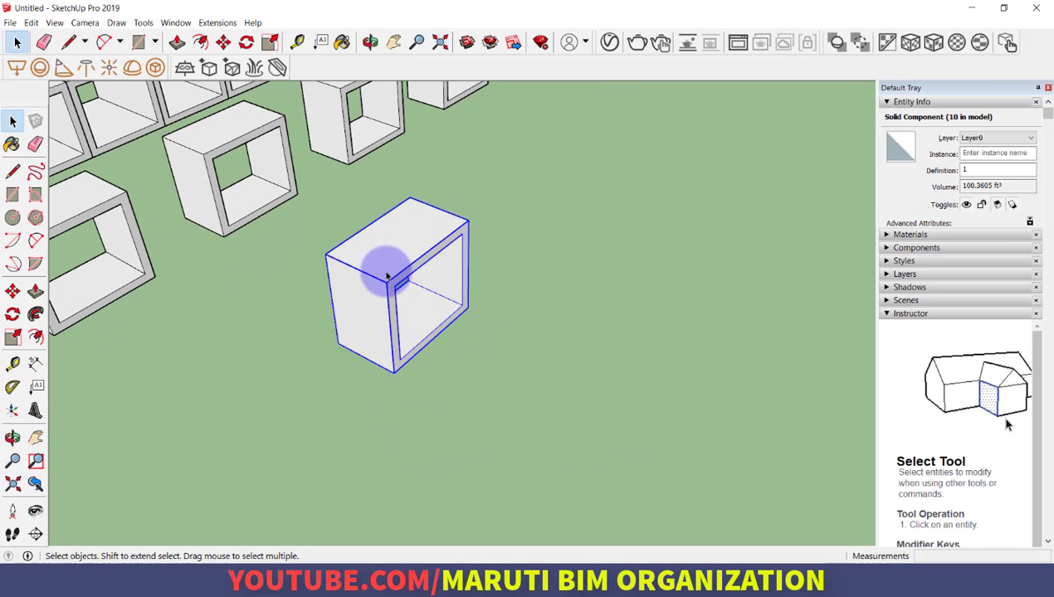
- Look up the Rotate shortcut in the Word shortcuts document and among the SketchUp tools
key("alt+Tab")
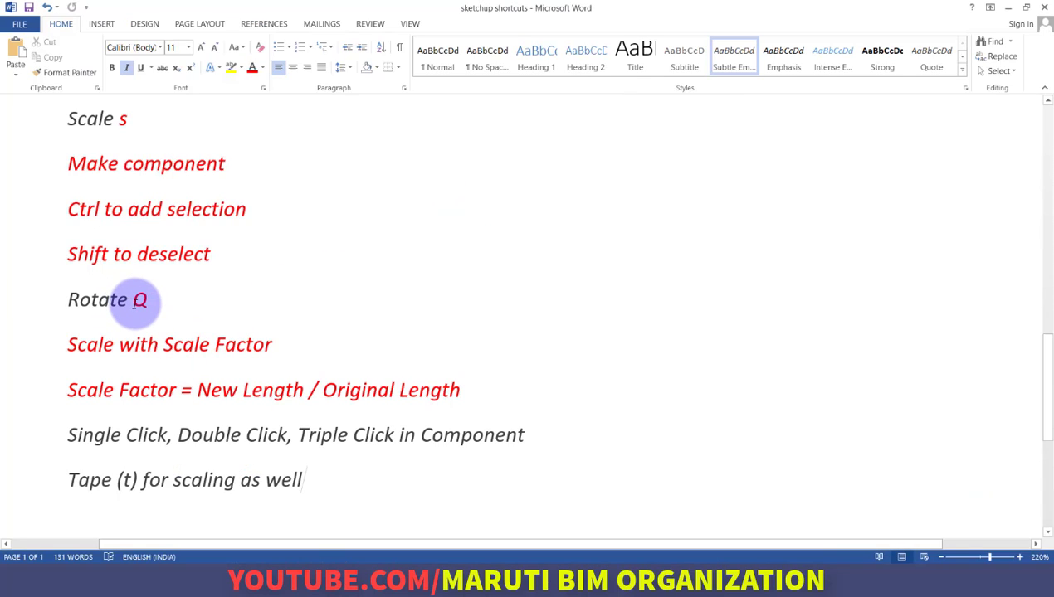
key("alt+Tab")
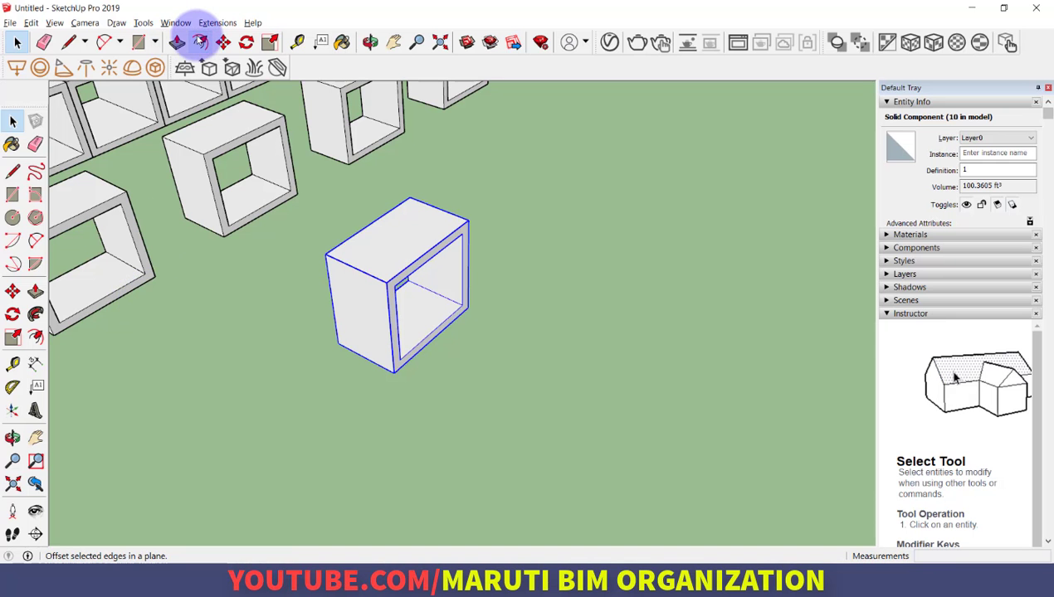
left_click(153, 26)
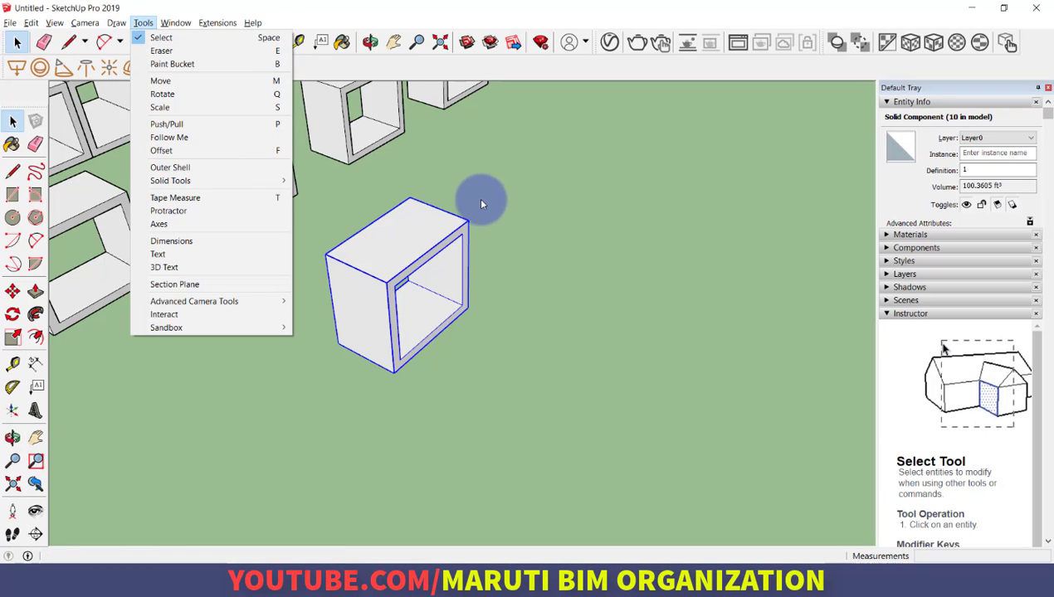
middle_click_drag(524, 258, 569, 282)
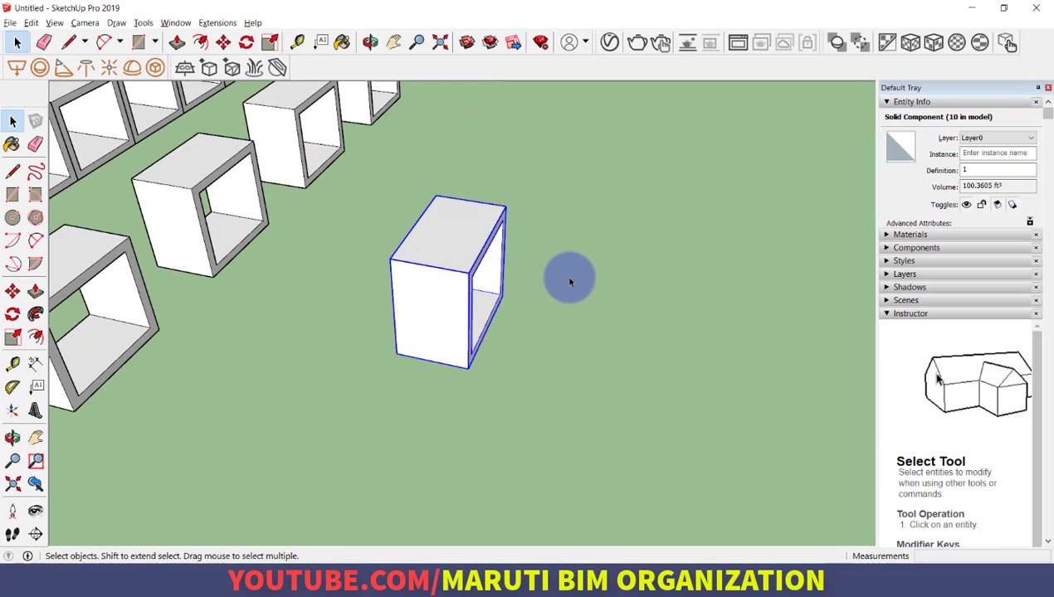
- Rotate the selected hollow box 45 degrees horizontally about its near upper corner
key("q")
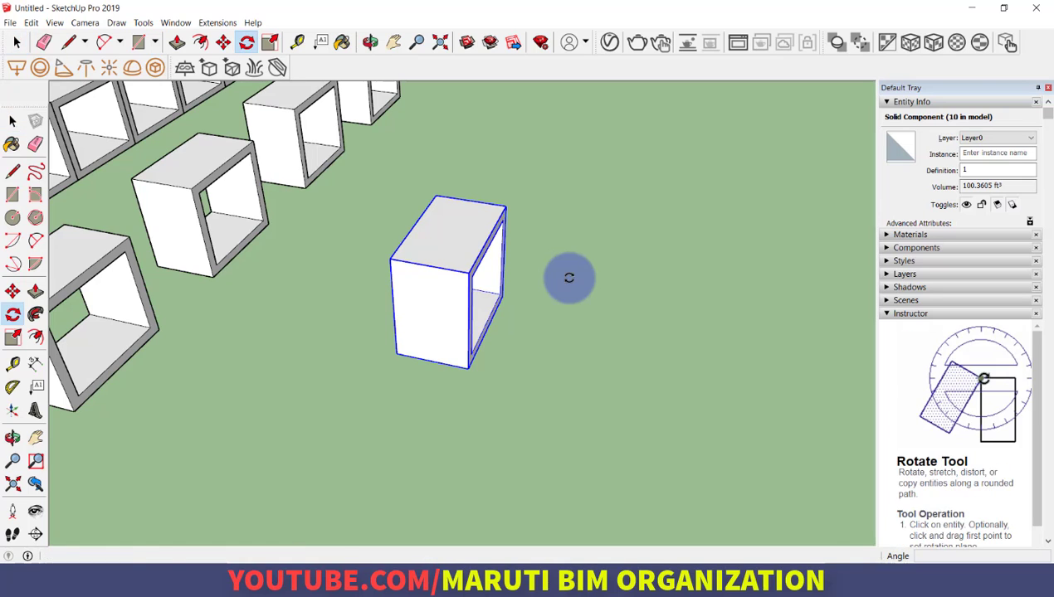
middle_click_drag(542, 284, 421, 322)
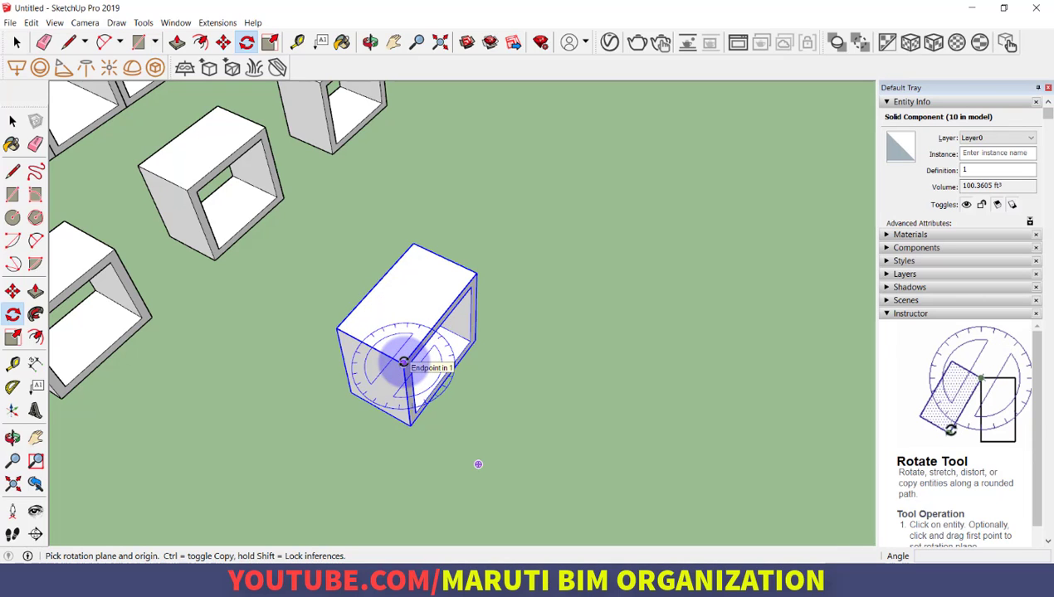
left_click(403, 363)
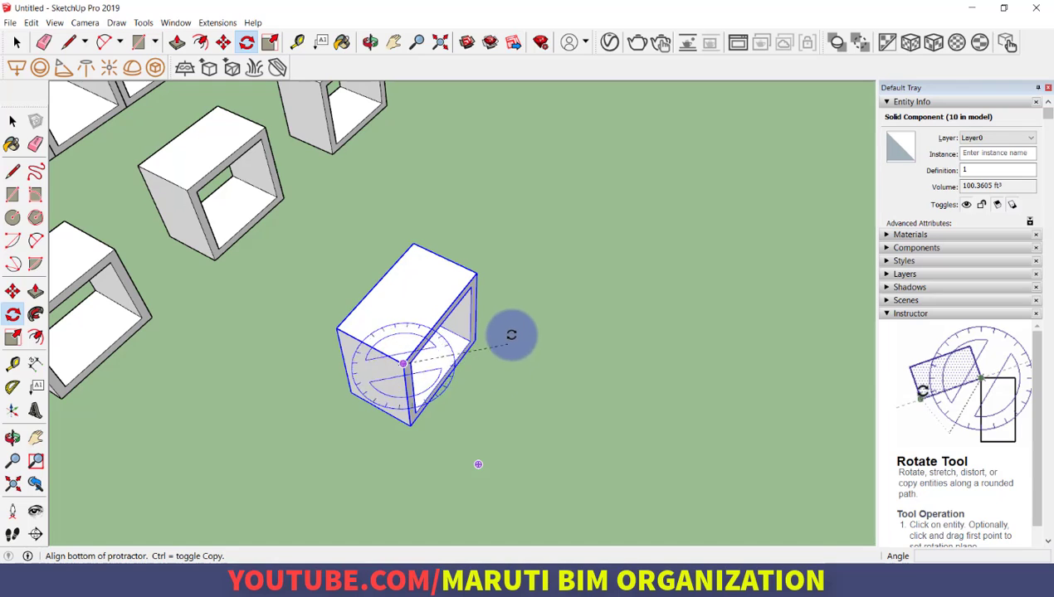
left_click(523, 221)
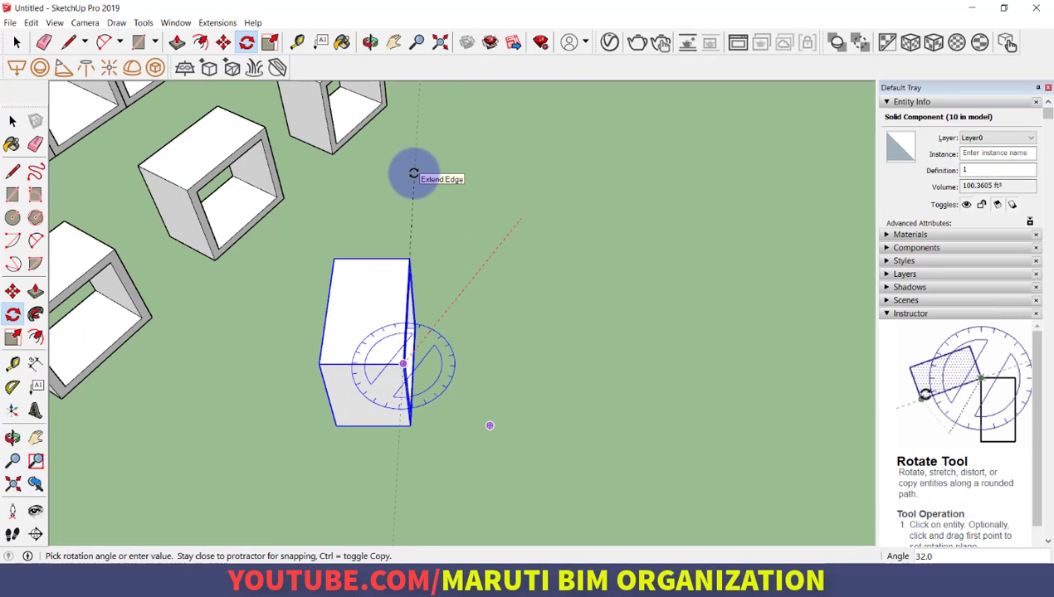
key("Return")
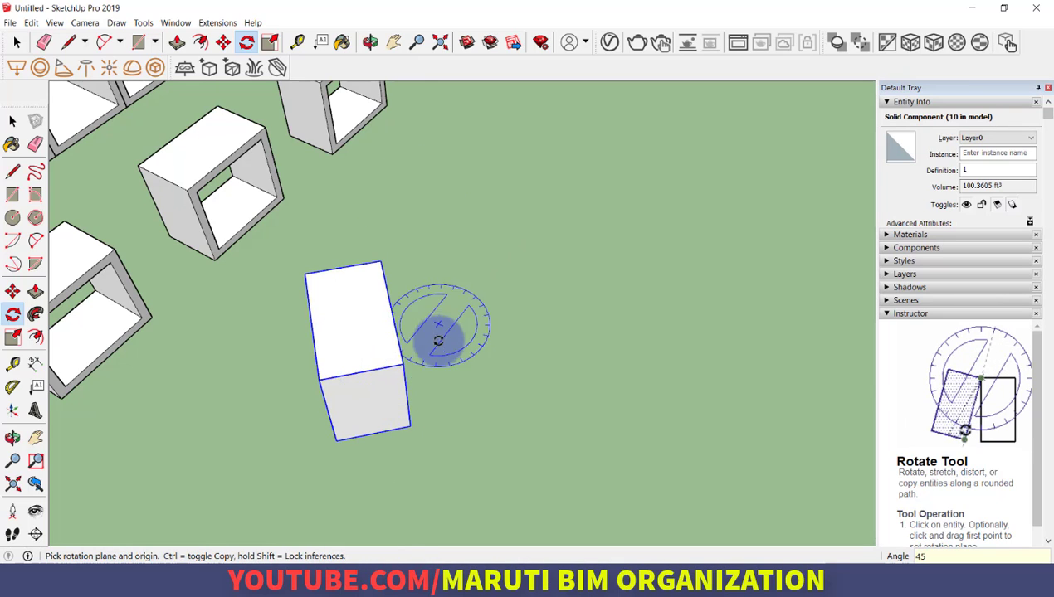
- Rotate the hollow box 60 degrees about its near upper corner, in the plane of its open face
middle_click_drag(498, 392, 279, 344)
scroll(292, 237, "up", 3)
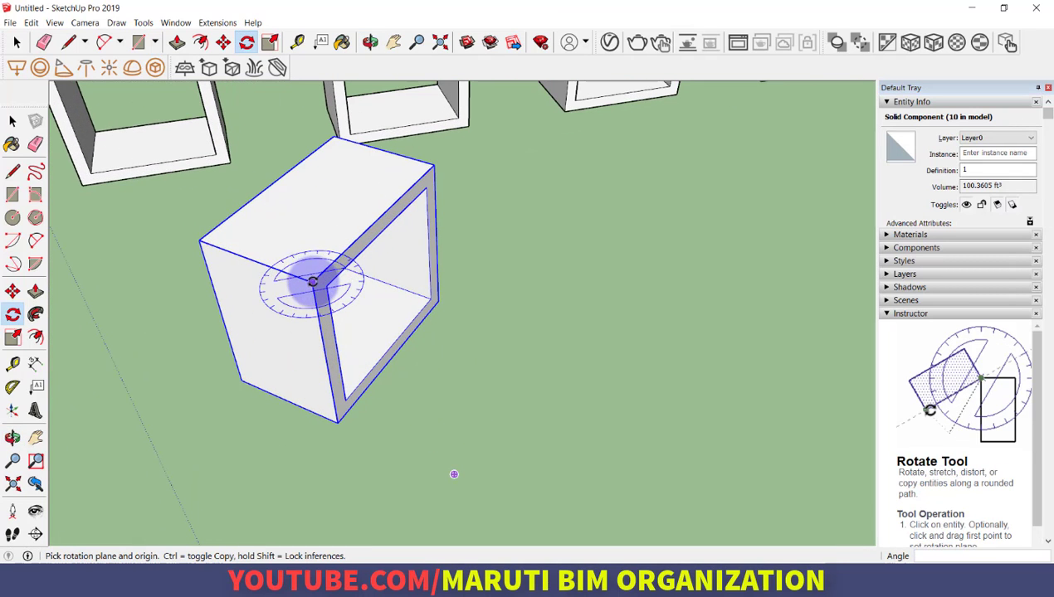
left_click(317, 285)
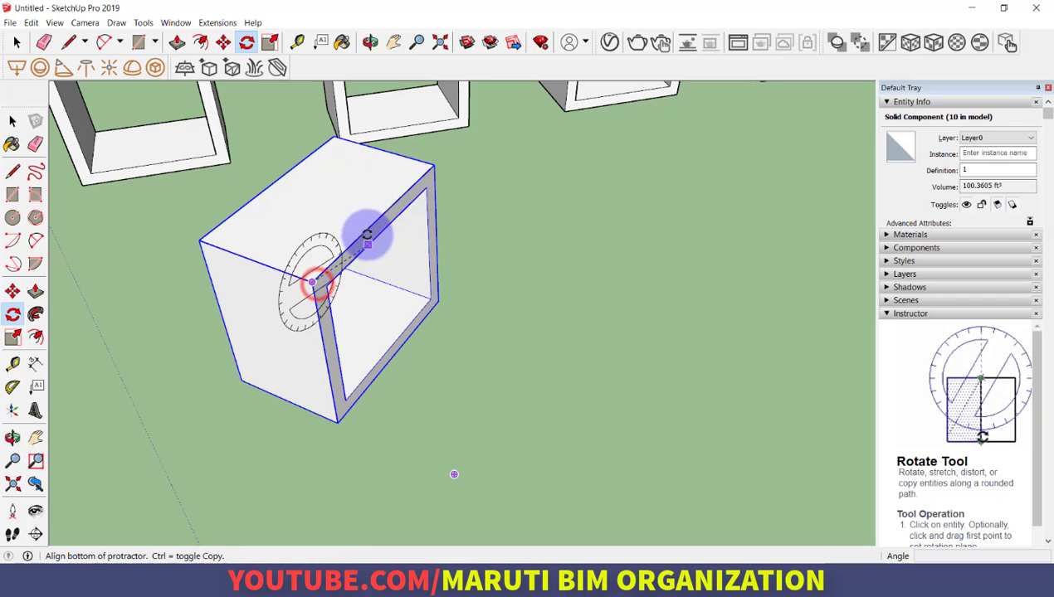
left_click(369, 226)
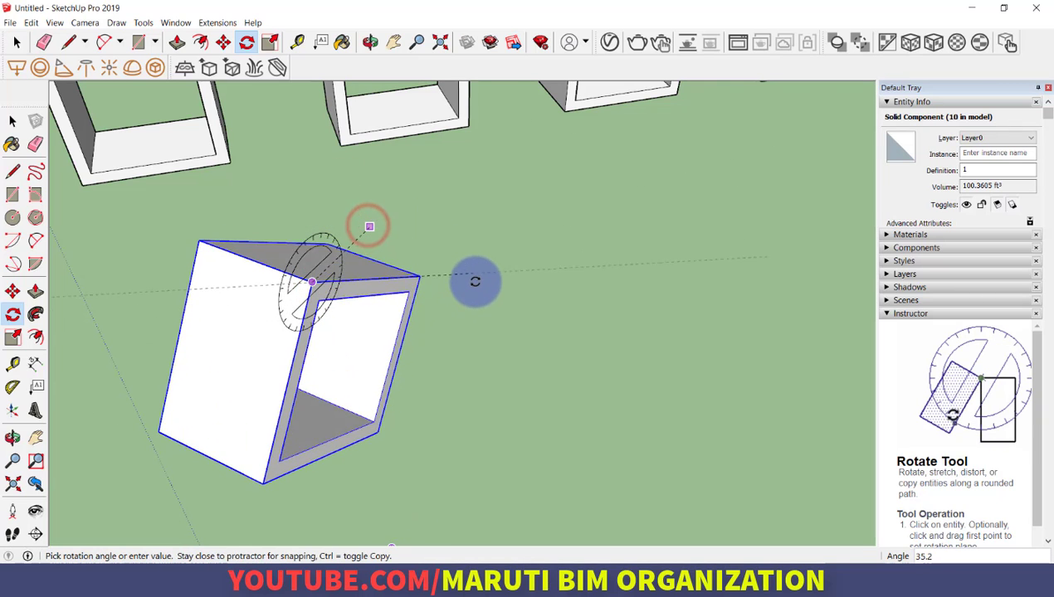
type("60")
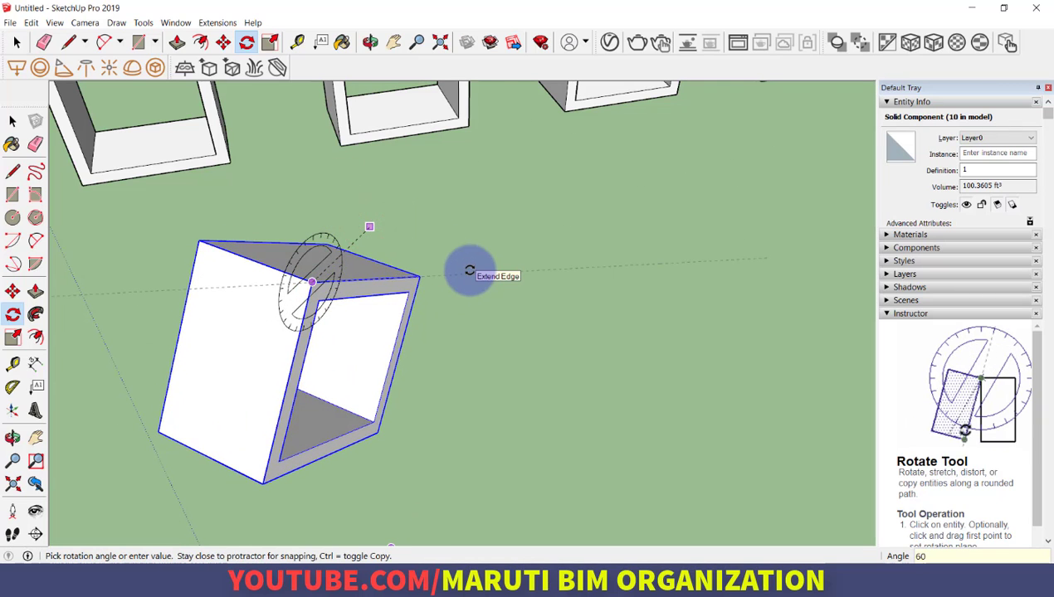
key("Return")
- Inspect the tilted box and consult the scale-factor notes in the Word shortcuts document, returning to SketchUp
scroll(461, 302, "down", 2)
scroll(461, 302, "down", 2)
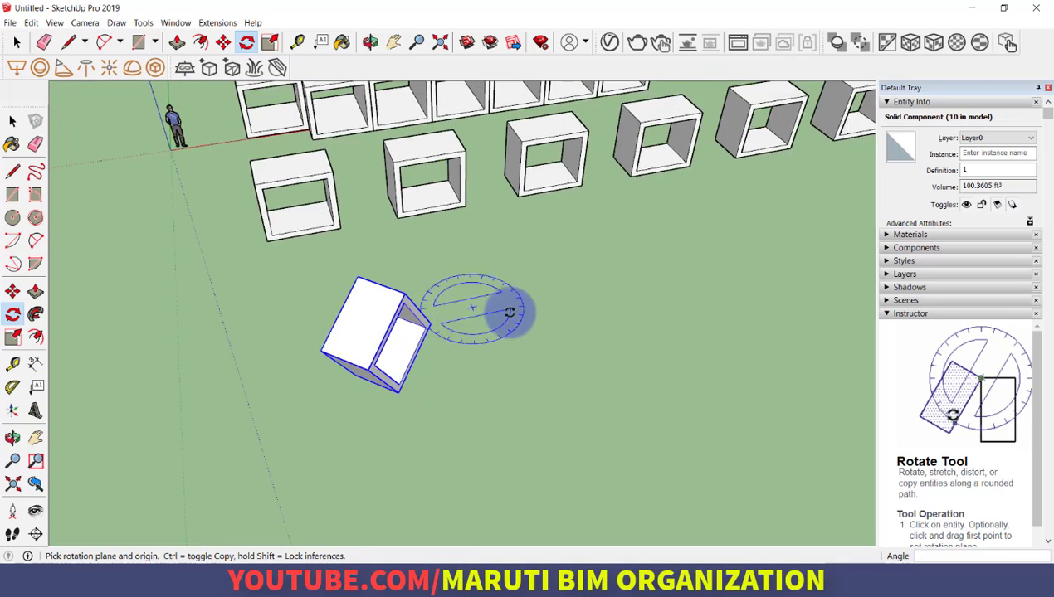
middle_click_drag(505, 305, 358, 360)
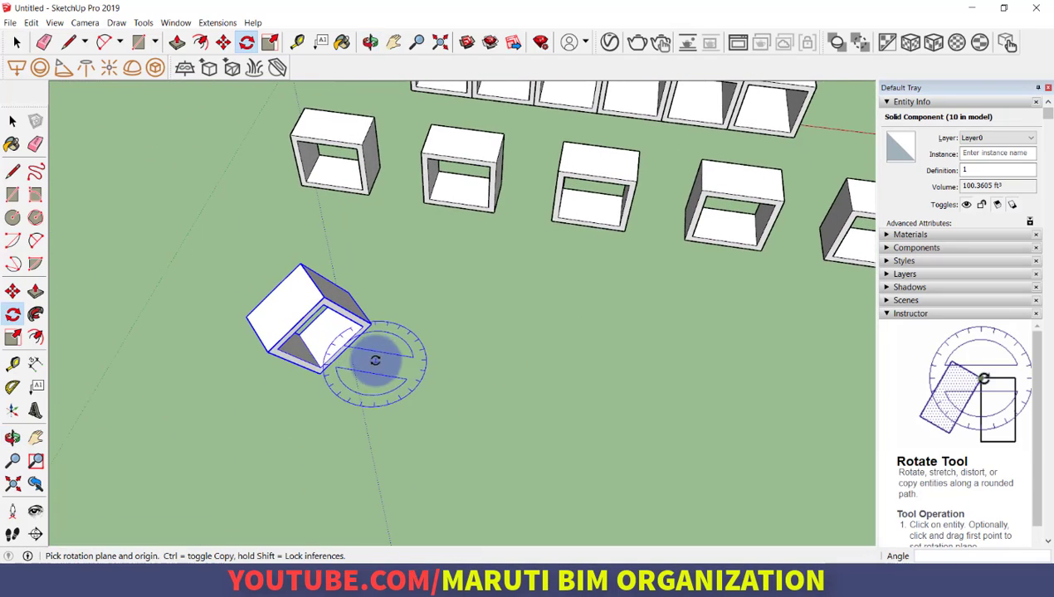
key("alt+Tab")
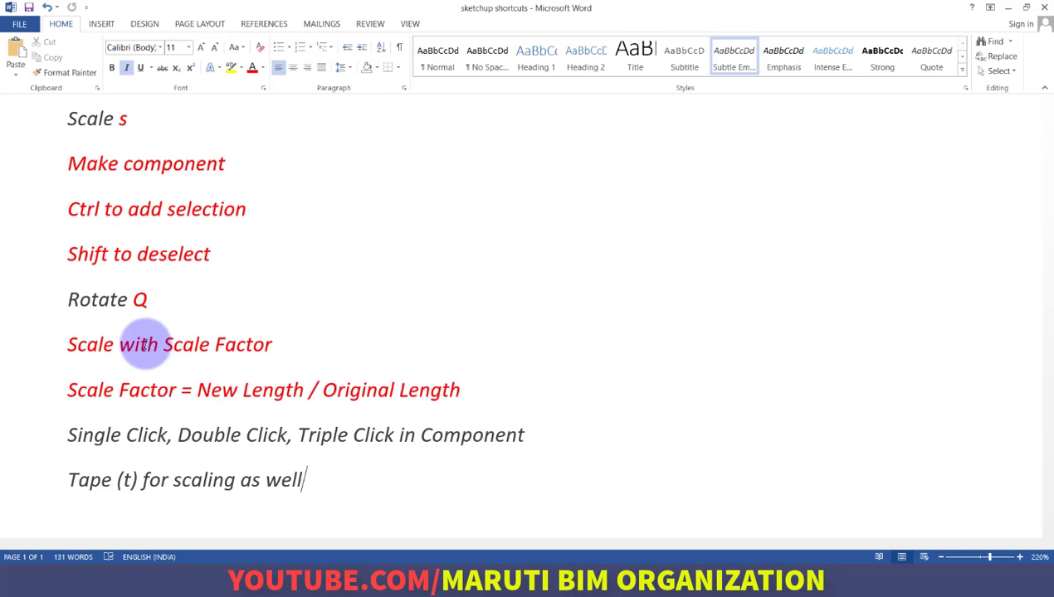
key("alt+Tab")
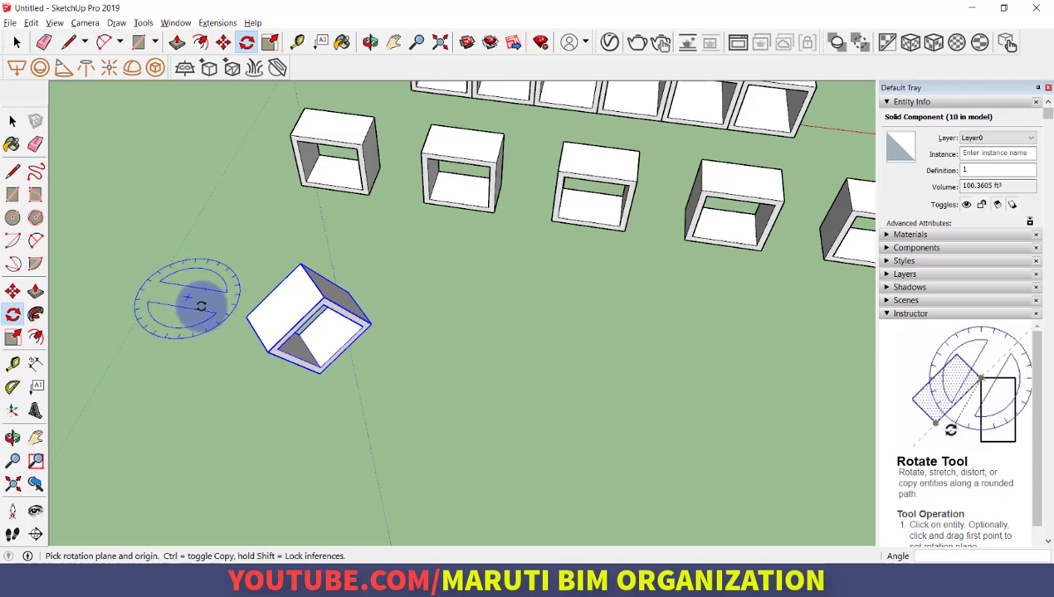
- Delete the tilted hollow box in front of the rows
middle_click_drag(200, 301, 400, 357)
key("space")
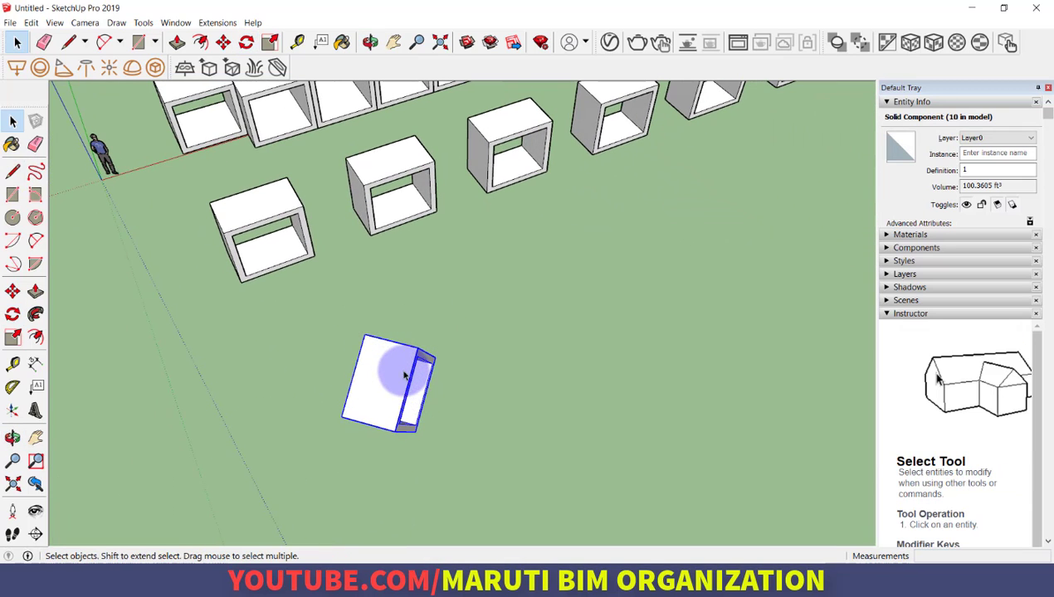
left_click_drag(289, 303, 566, 487)
key("Delete")
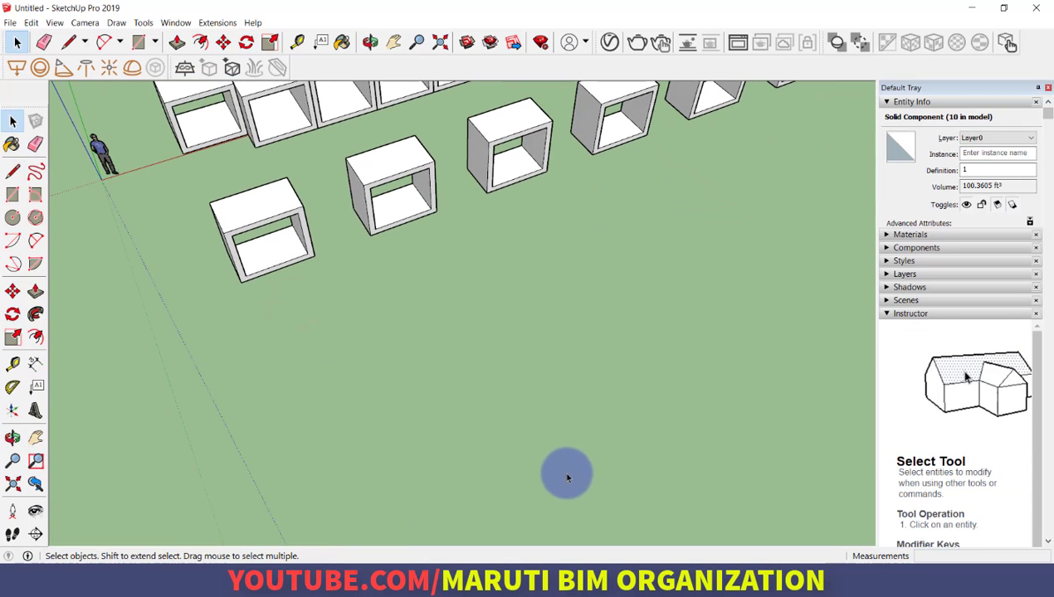
- Draw a 10' by 10' square on the ground in the empty area in front of the spaced boxes
key("r")
left_click(426, 365)
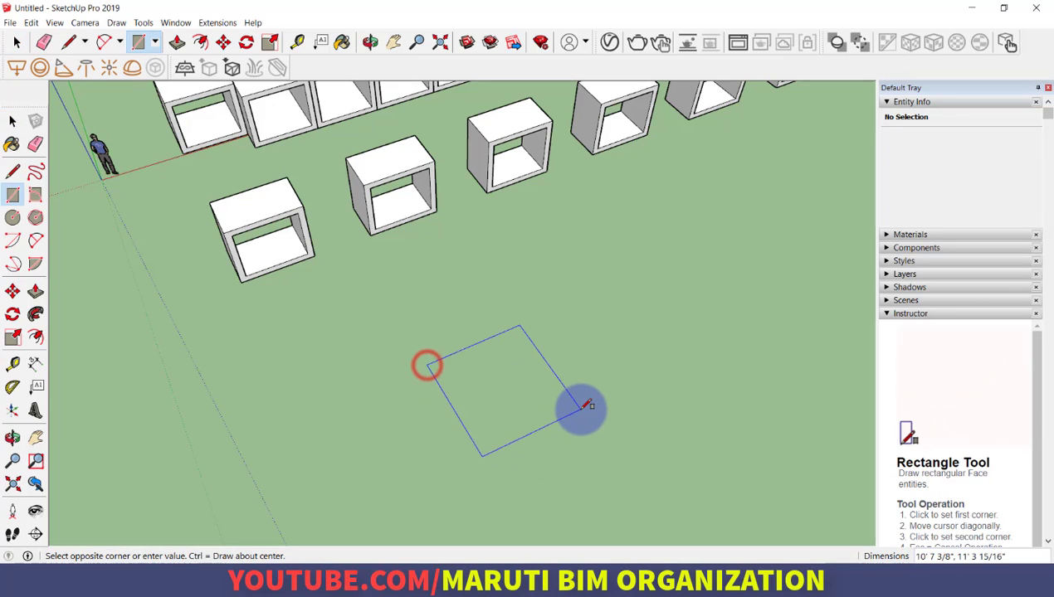
type("1")
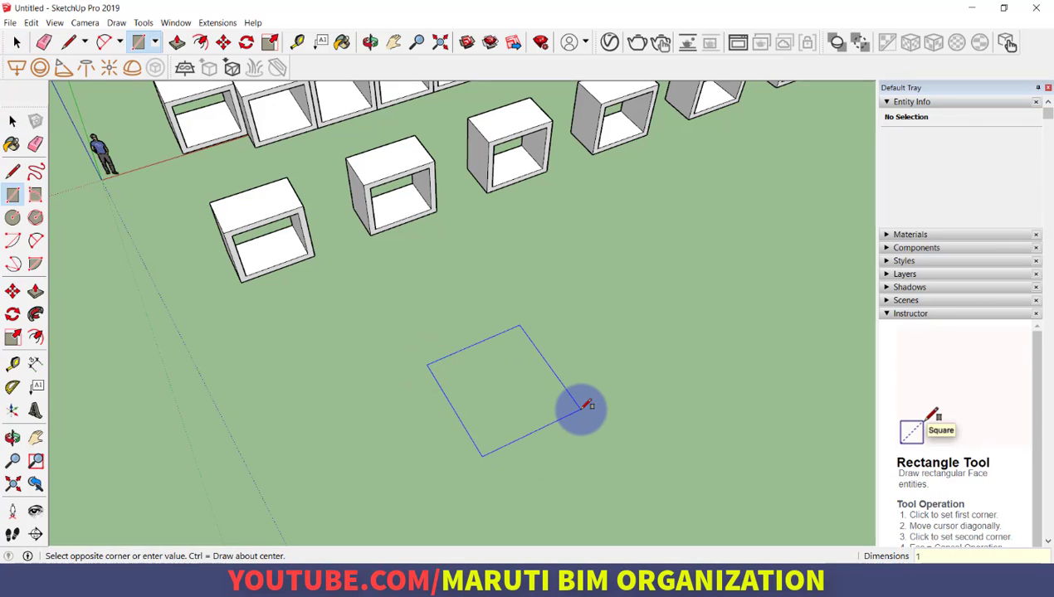
type("0")
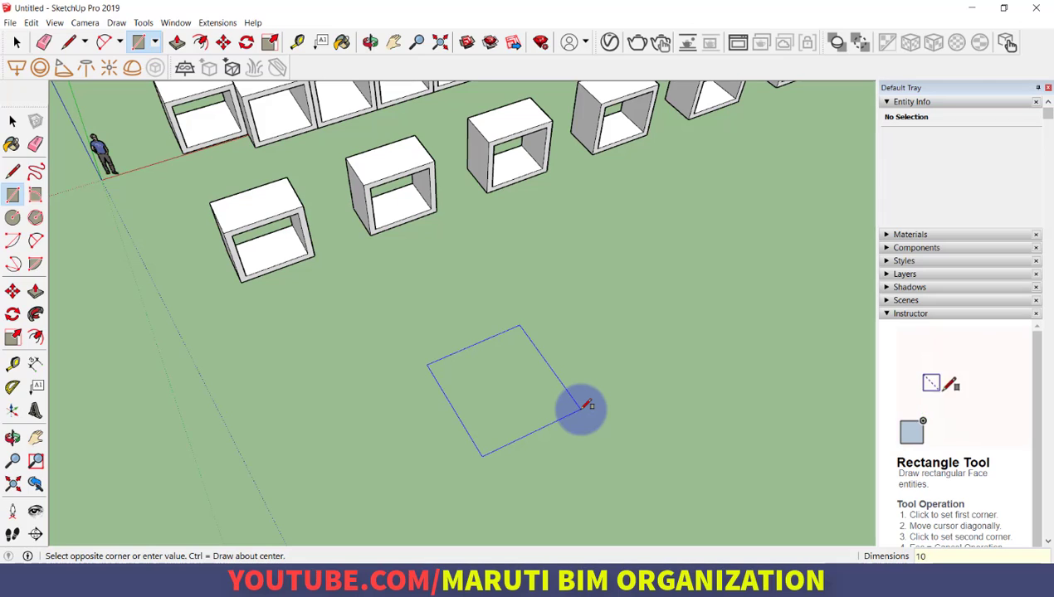
type("',10'")
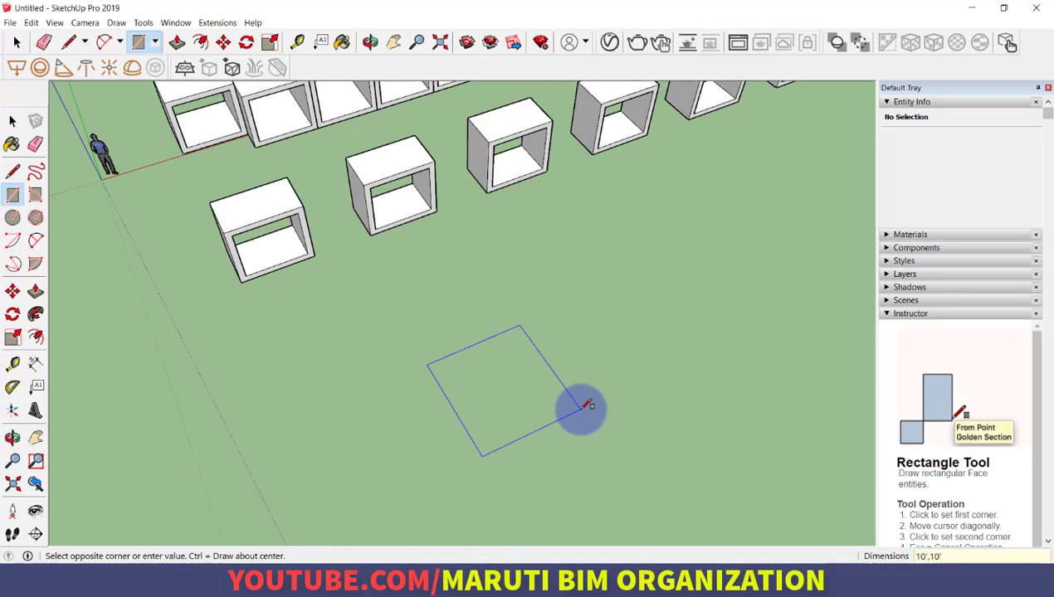
key("Return")
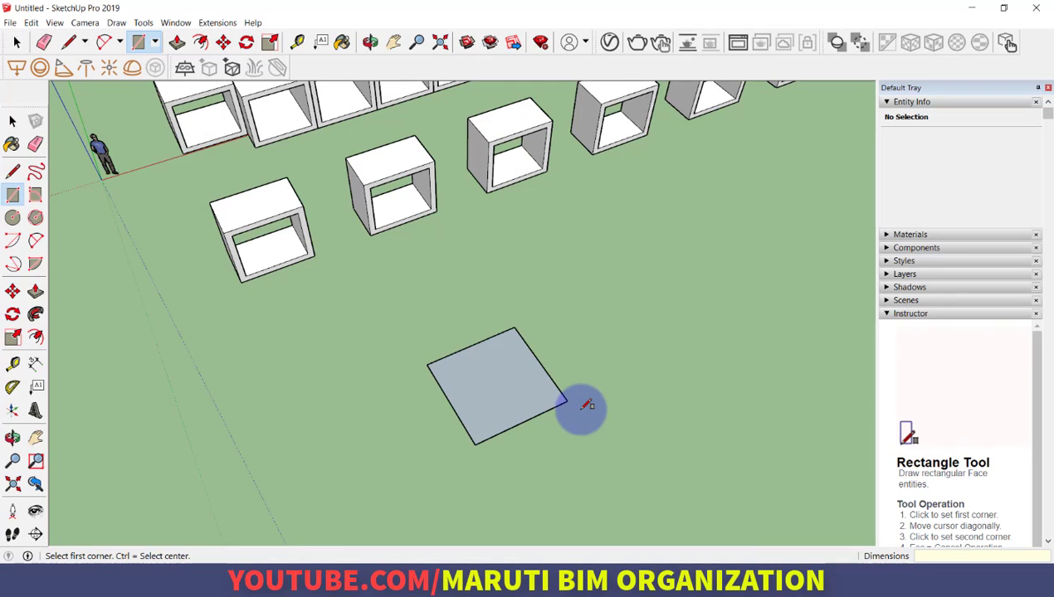
- Push/Pull the square face upward 10' to form a solid cube
key("p")
left_click_drag(528, 380, 523, 302)
type("10'")
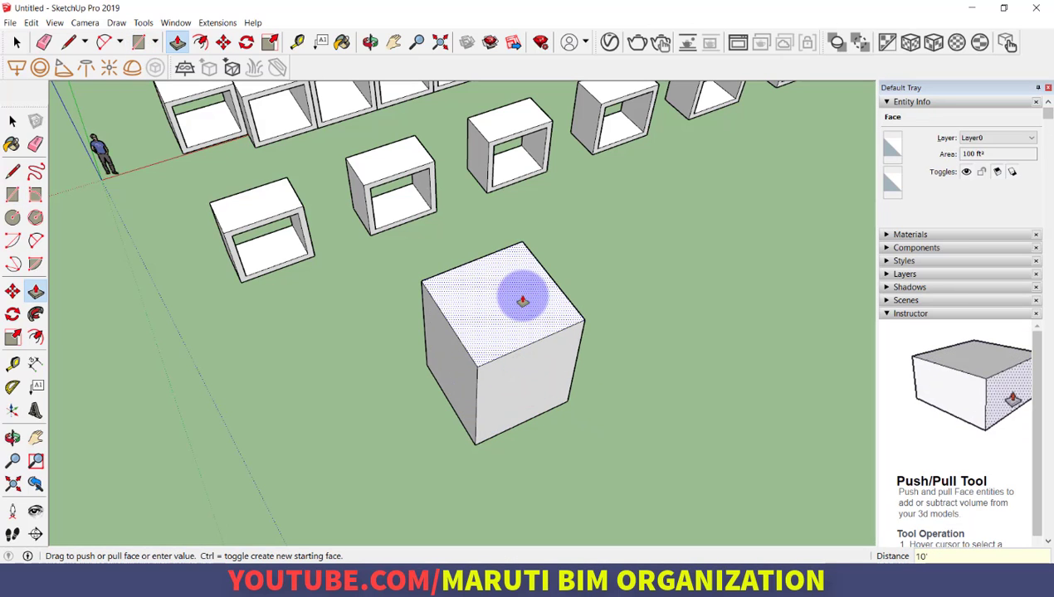
key("Return")
middle_click_drag(522, 301, 680, 344)
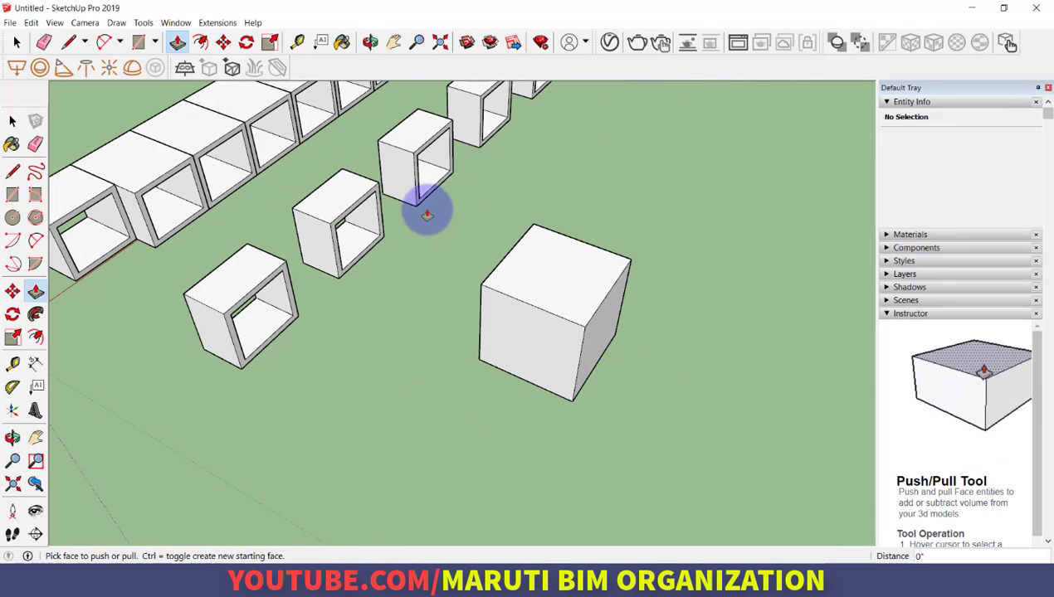
- Select the whole 10' cube and scale it uniformly about its opposite corner by a factor of 5
left_click(12, 121)
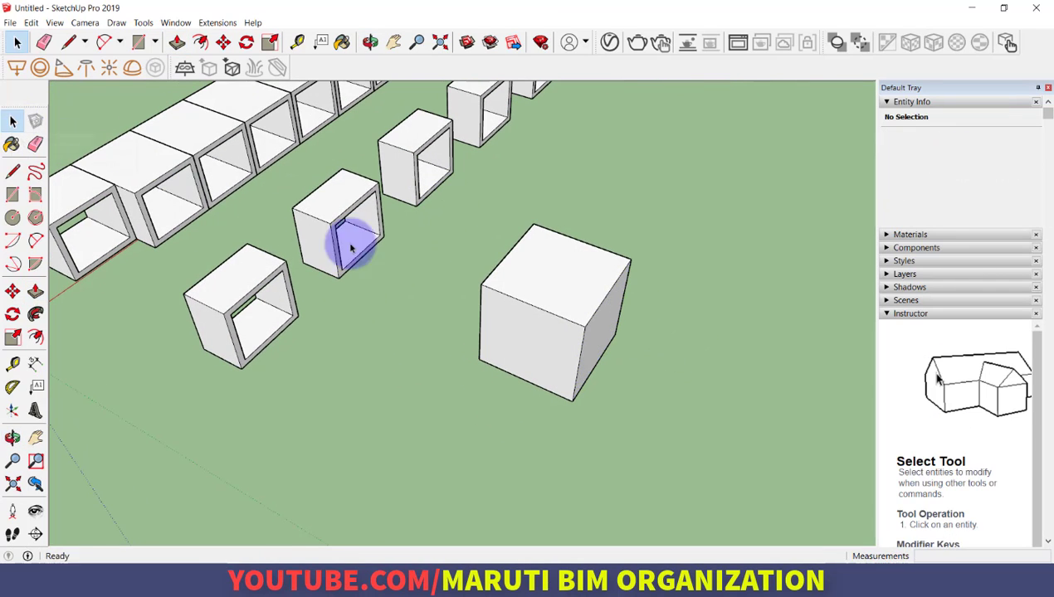
left_click_drag(435, 193, 740, 492)
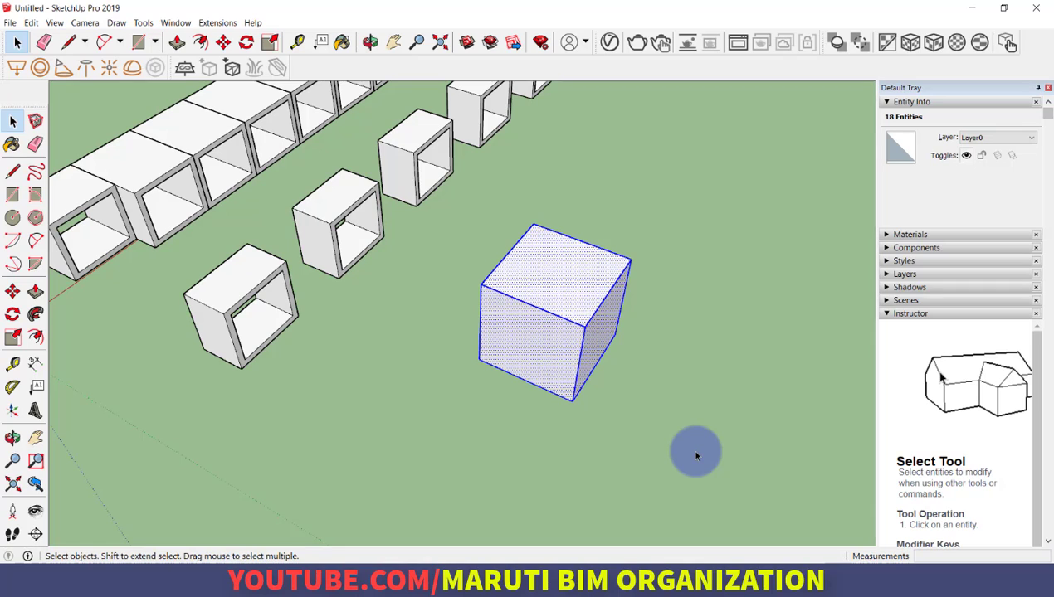
key("s")
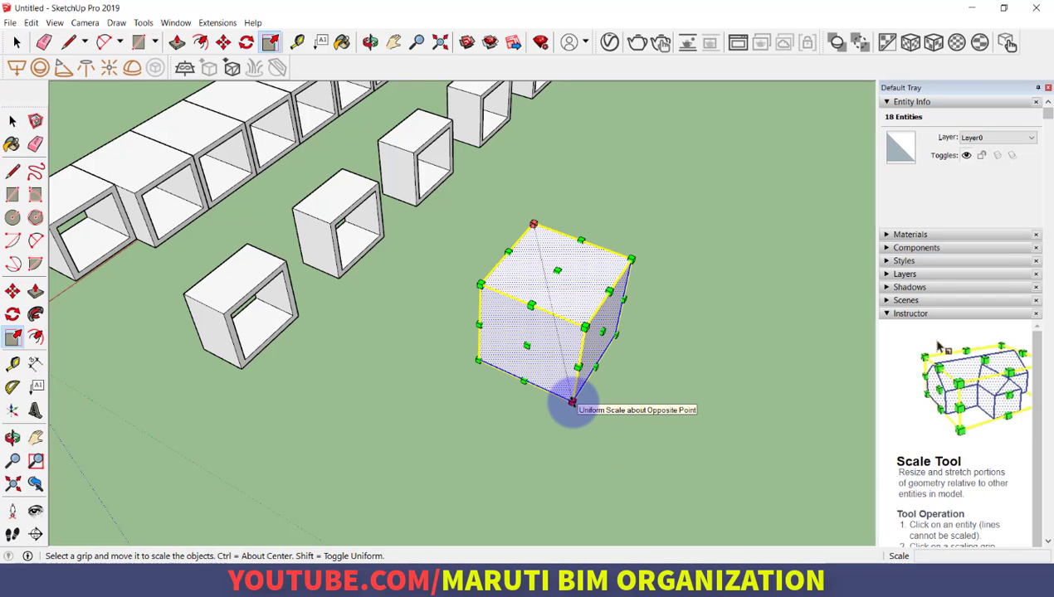
left_click_drag(572, 402, 562, 359)
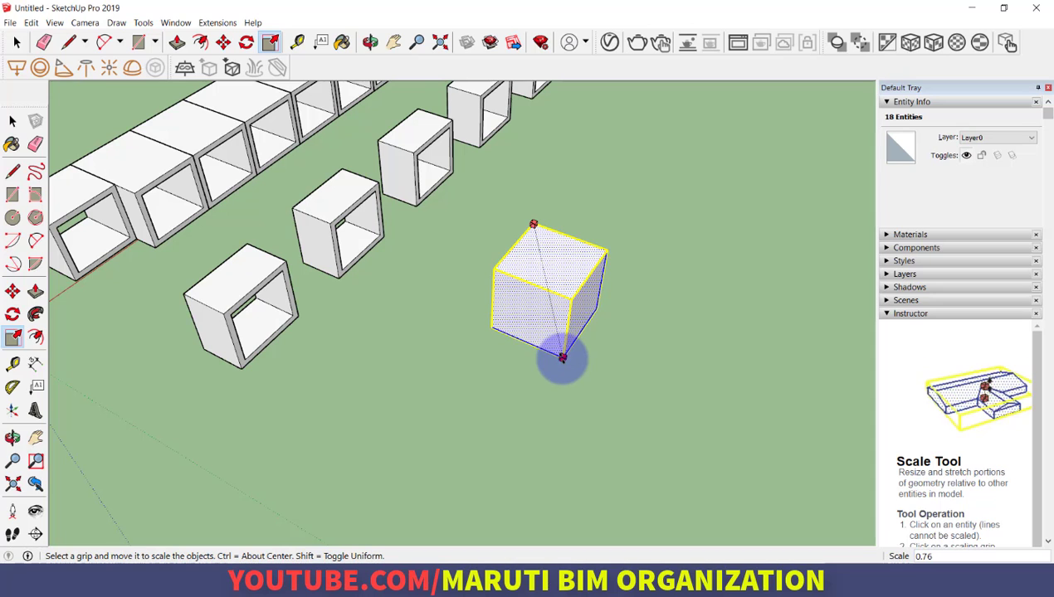
type("5")
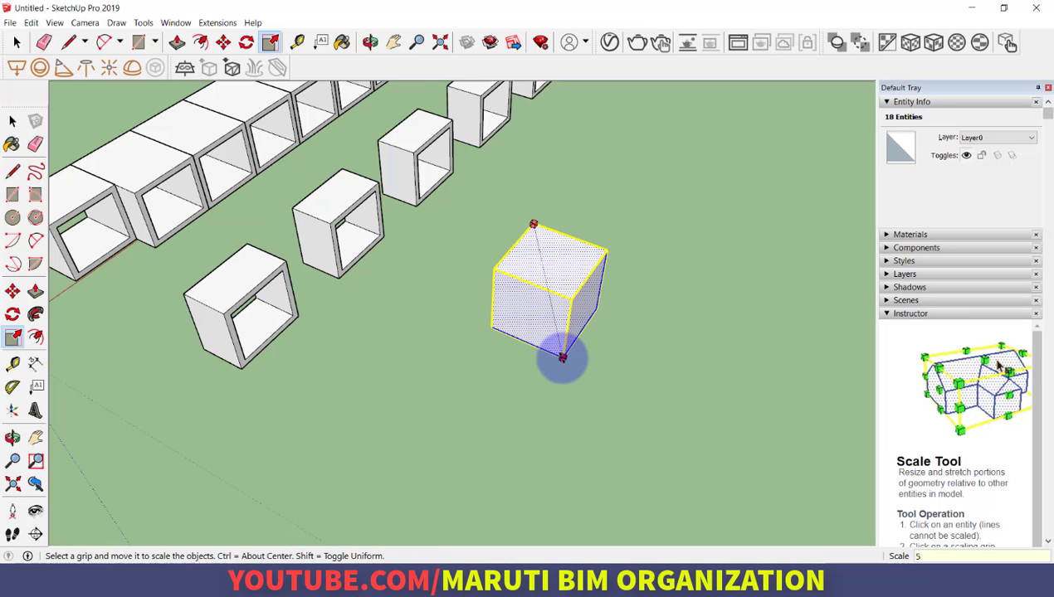
key("Return")
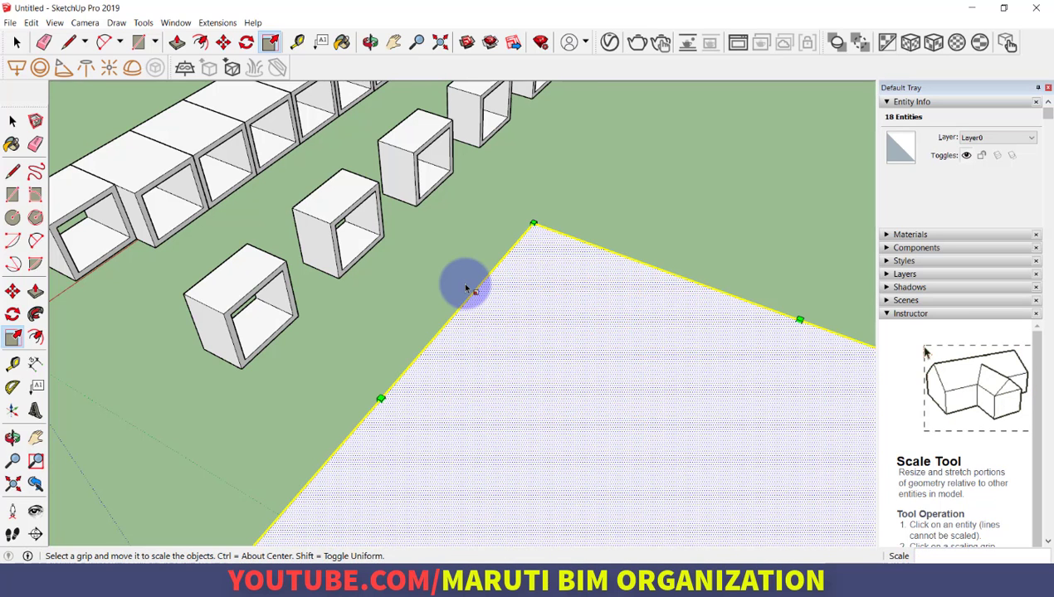
- Deselect the enlarged cube and measure its lower edge from the front corner with Tape Measure
scroll(467, 287, "down", 8)
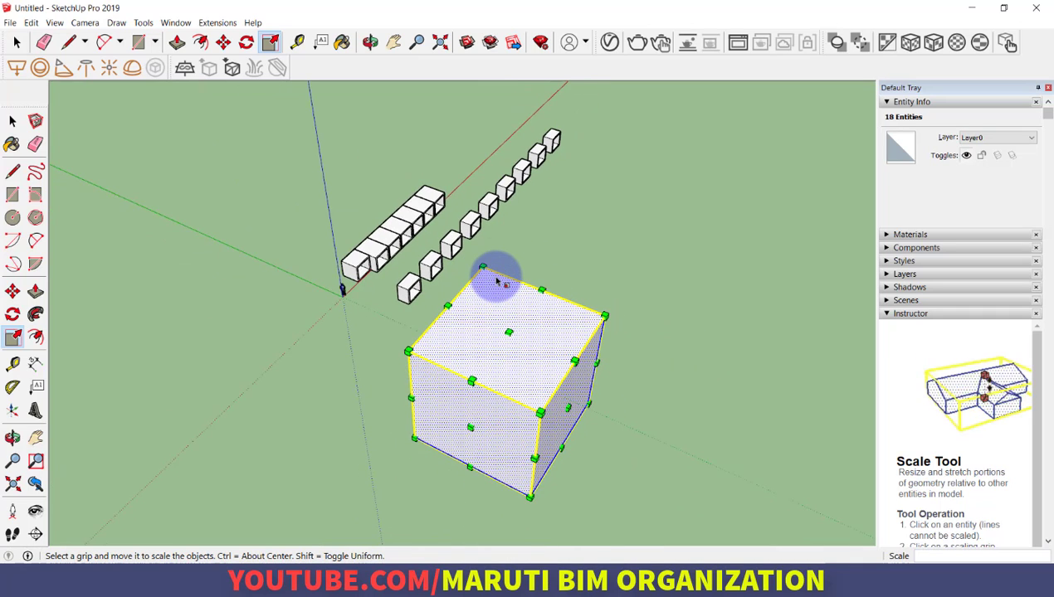
middle_click_drag(632, 485, 538, 496)
scroll(538, 496, "up", 1)
left_click(538, 496)
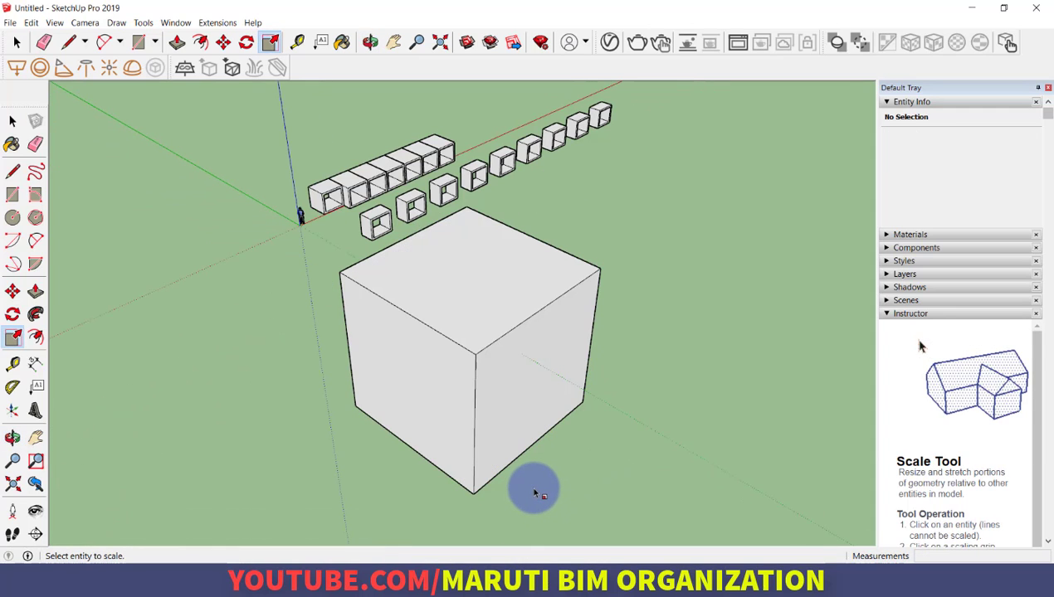
key("t")
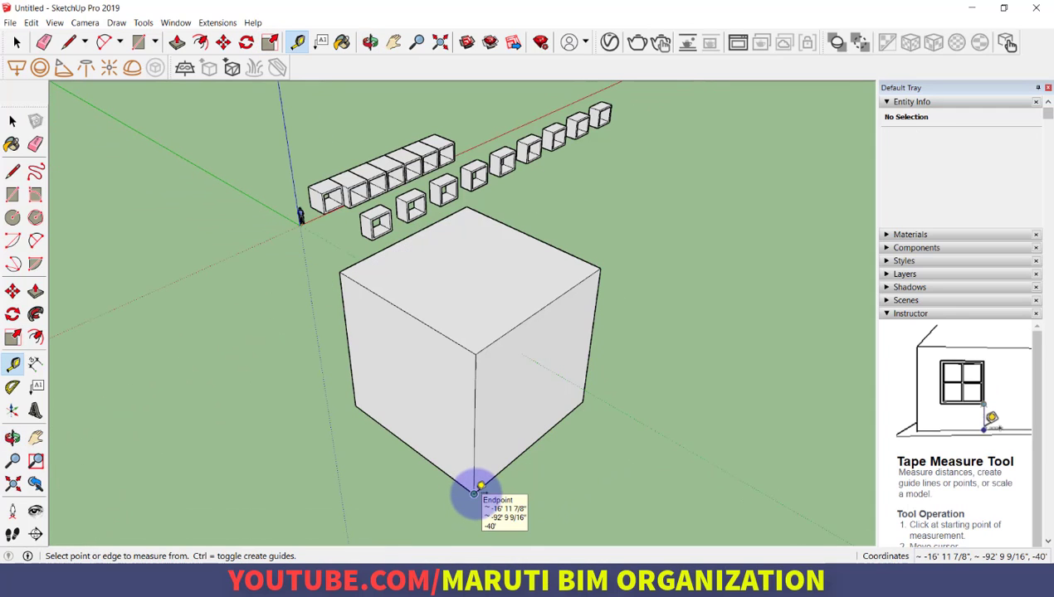
left_click(474, 493)
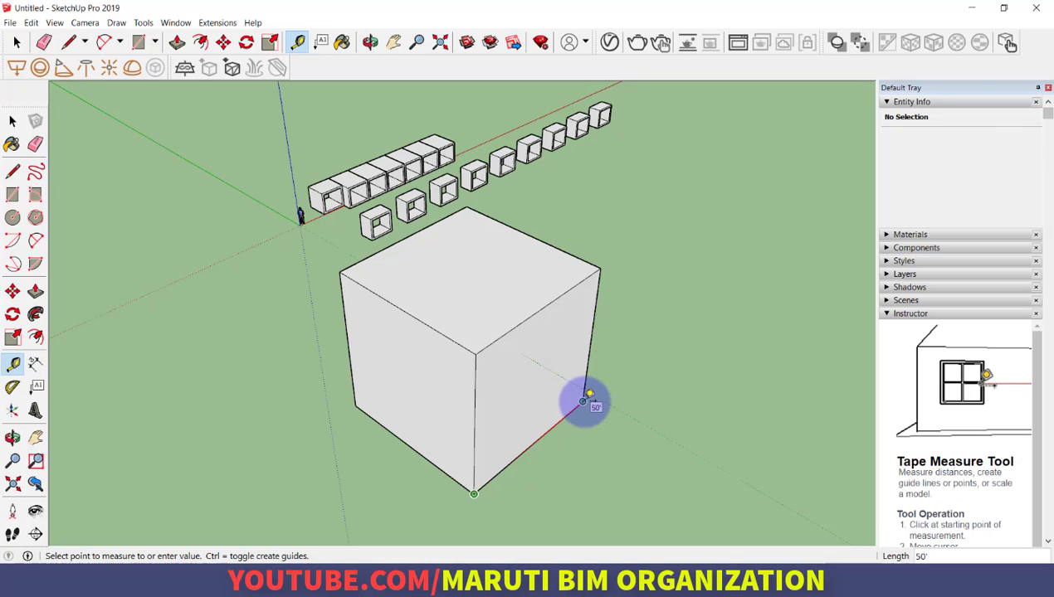
left_click(584, 401)
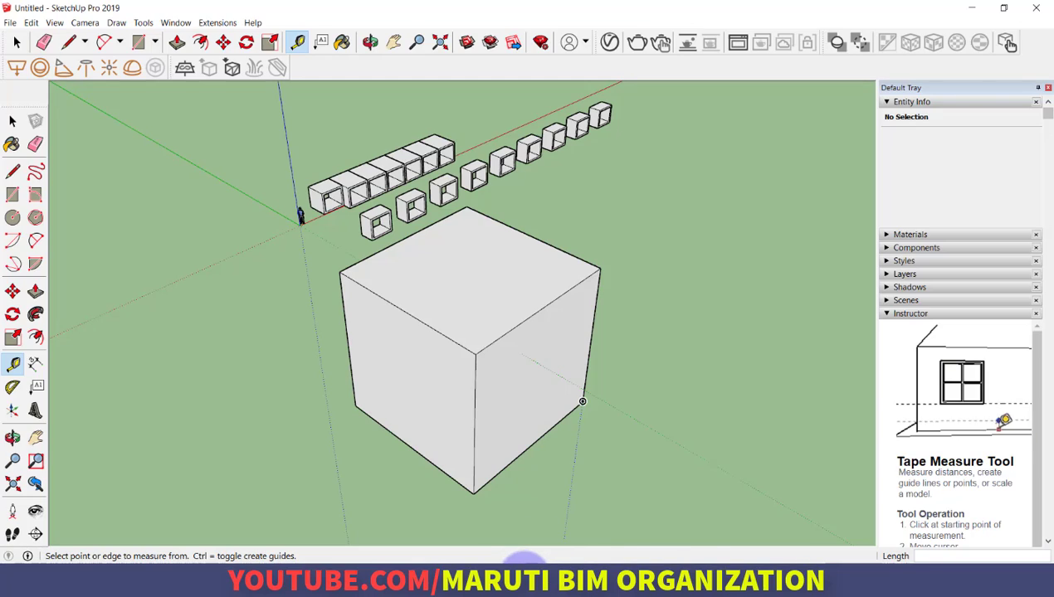
- Consult the scale-factor formula in the Word shortcuts document, enter 5 in Calculator, and return to SketchUp
left_click(536, 581)
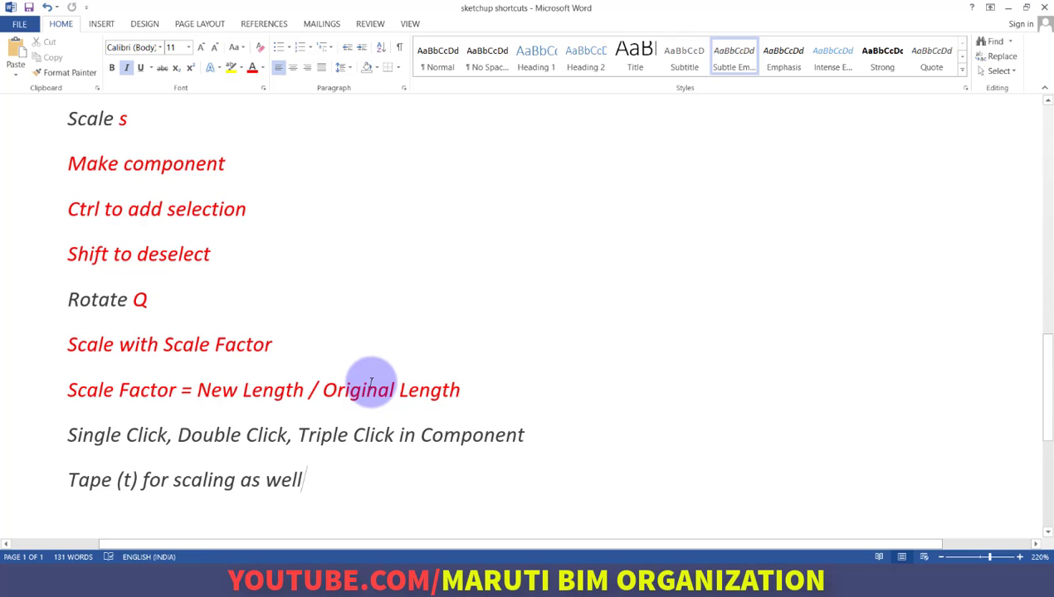
key("super")
type("cal")
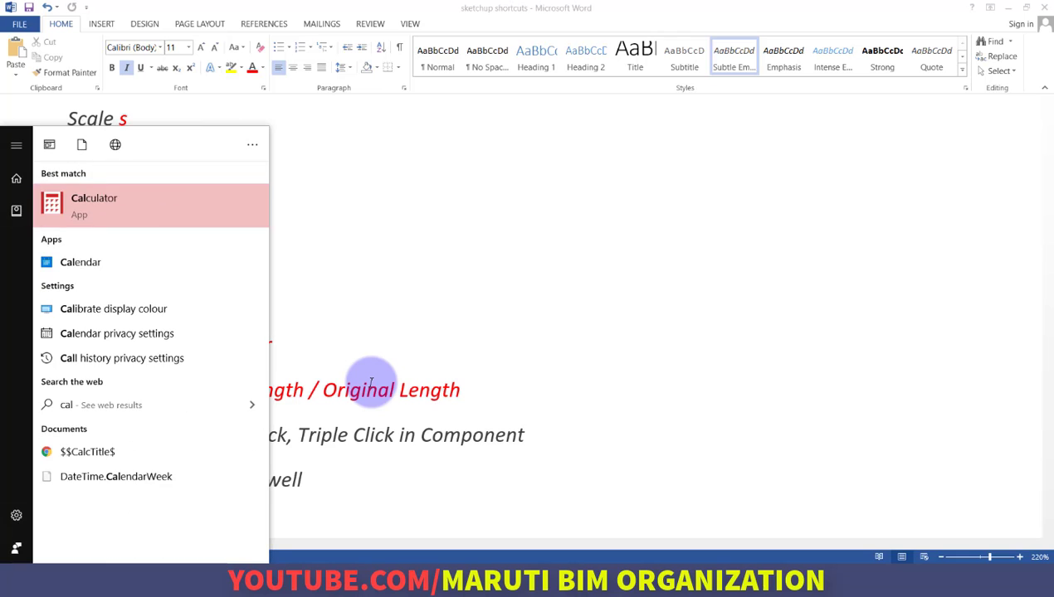
key("Return")
key("5")
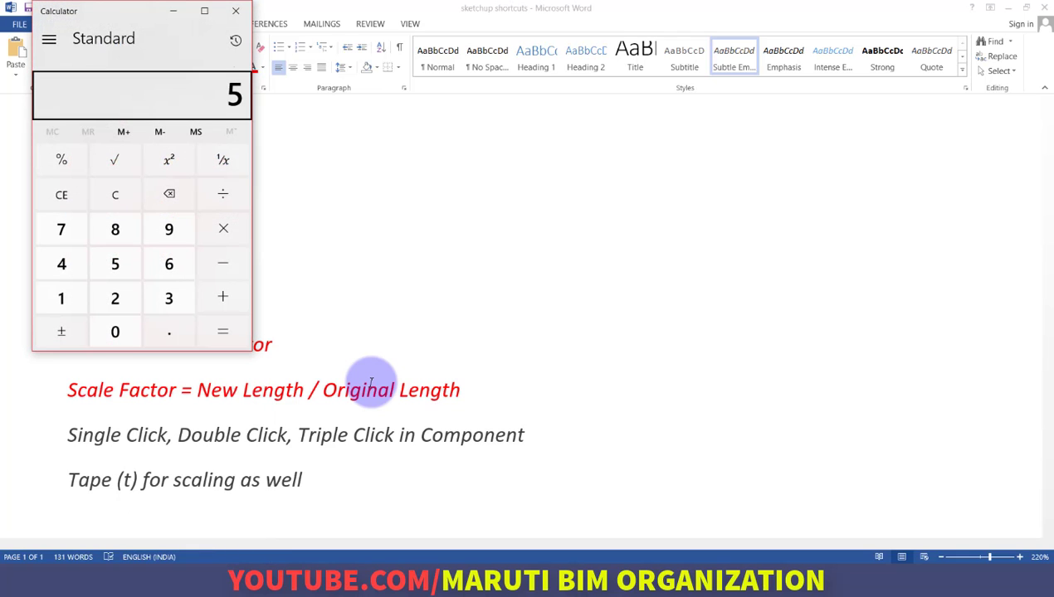
key("Return")
left_click(236, 11)
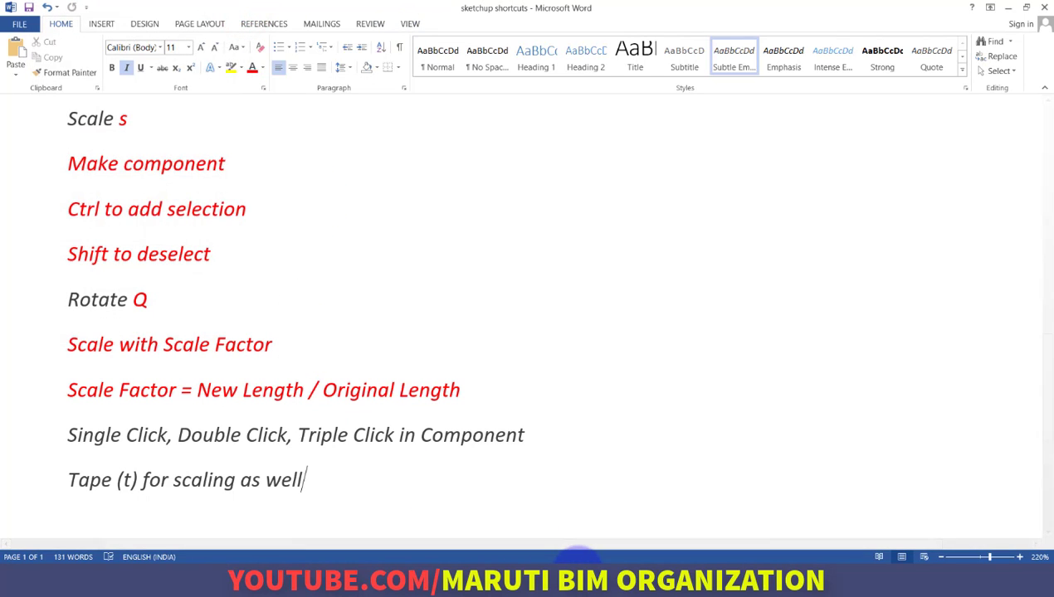
left_click(565, 573)
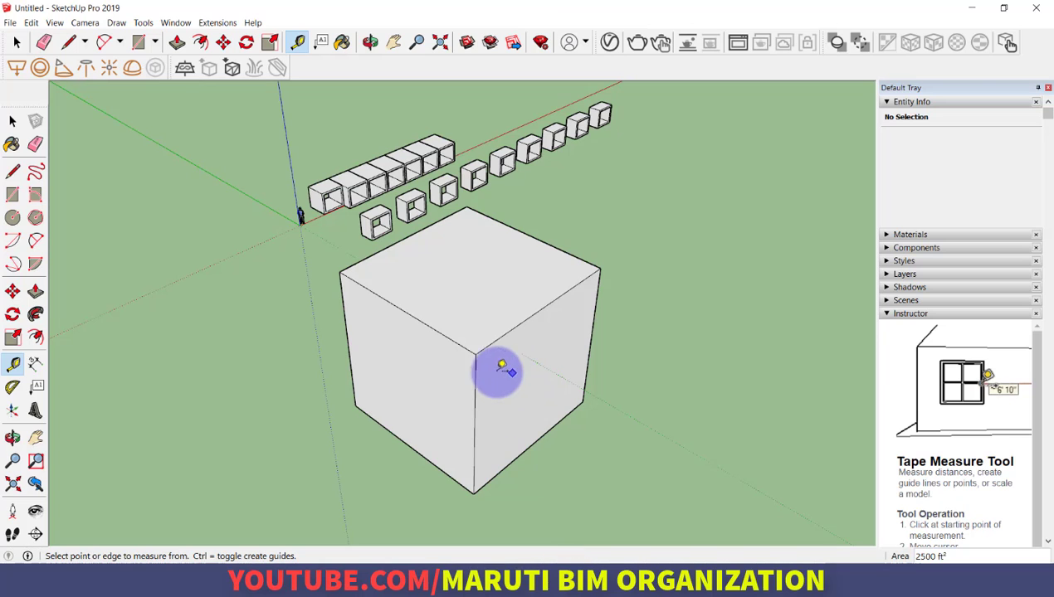
- Select the entire enlarged cube and scale it uniformly about its opposite corner by a factor of .1
middle_click_drag(489, 392, 687, 371)
key("space")
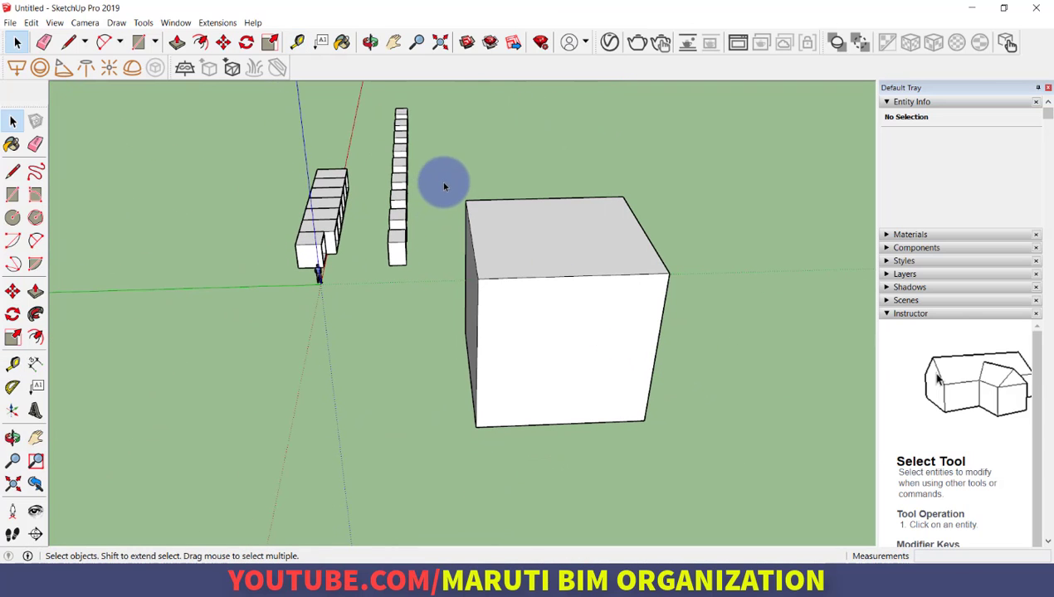
left_click_drag(443, 181, 726, 482)
middle_click_drag(700, 467, 485, 474)
key("s")
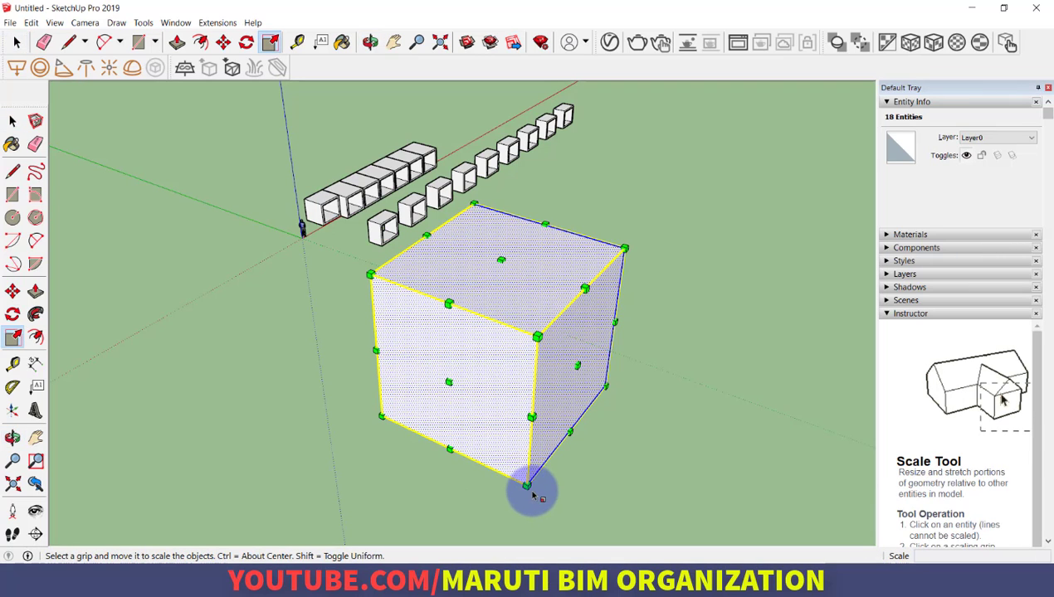
left_click_drag(525, 484, 511, 401)
type(".")
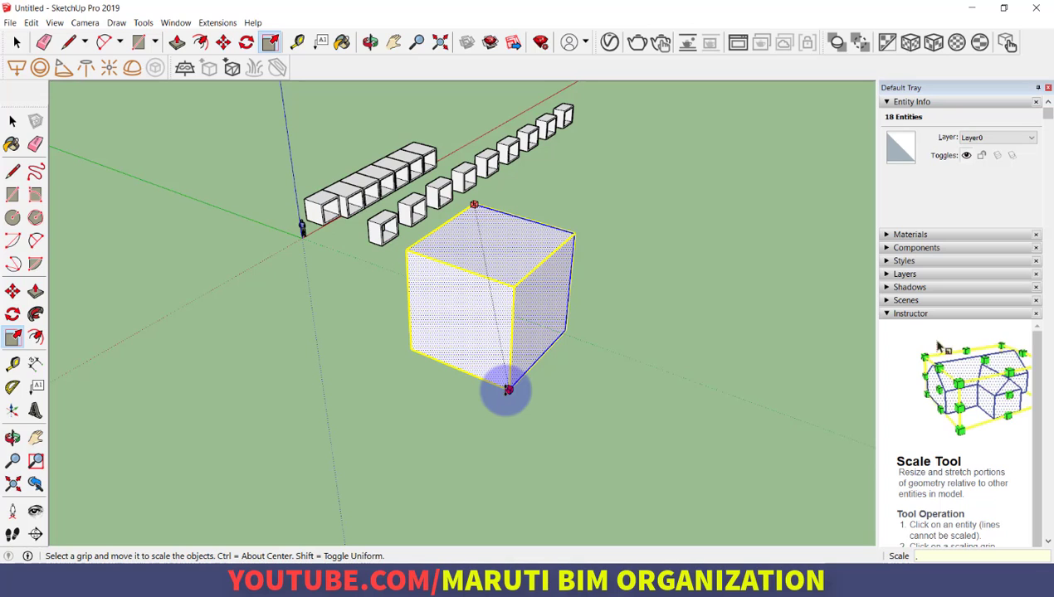
type("1")
key("Return")
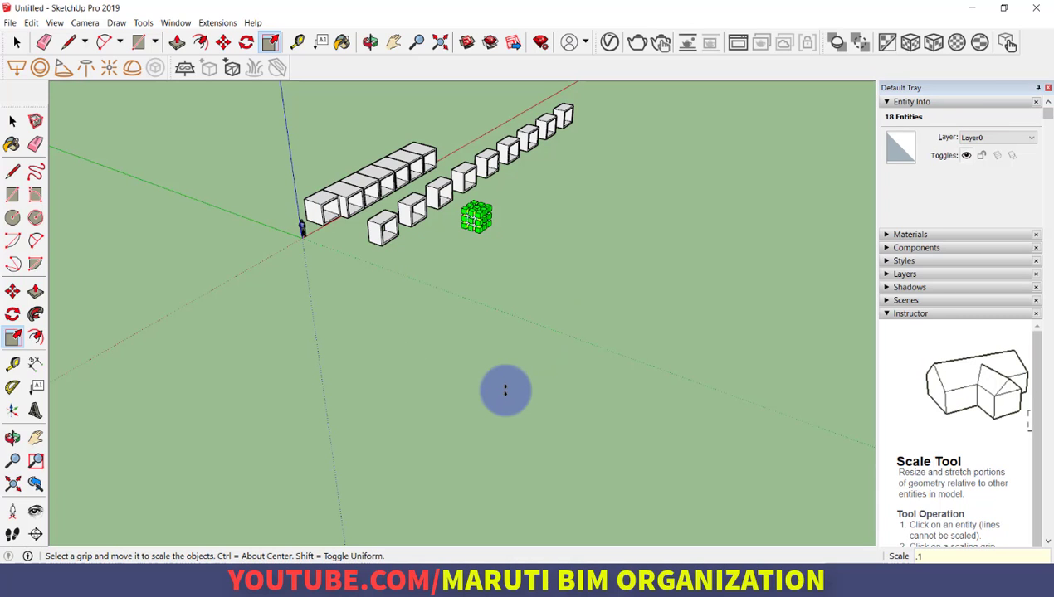
- Deselect the reduced cube and measure its lower edge from the front corner with Tape Measure
scroll(479, 202, "up", 2)
scroll(473, 208, "up", 6)
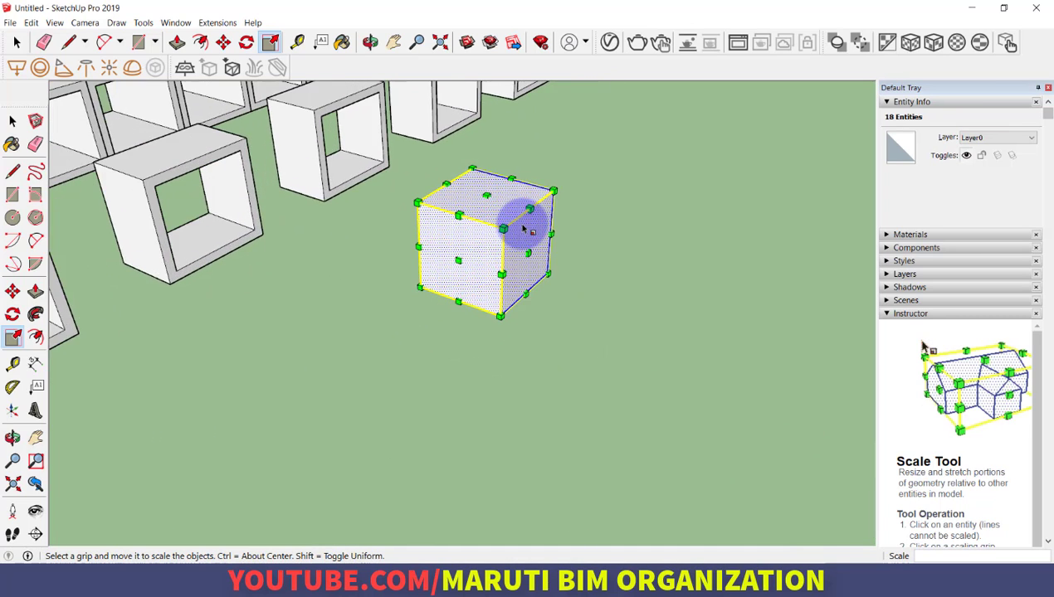
key("Escape")
key("t")
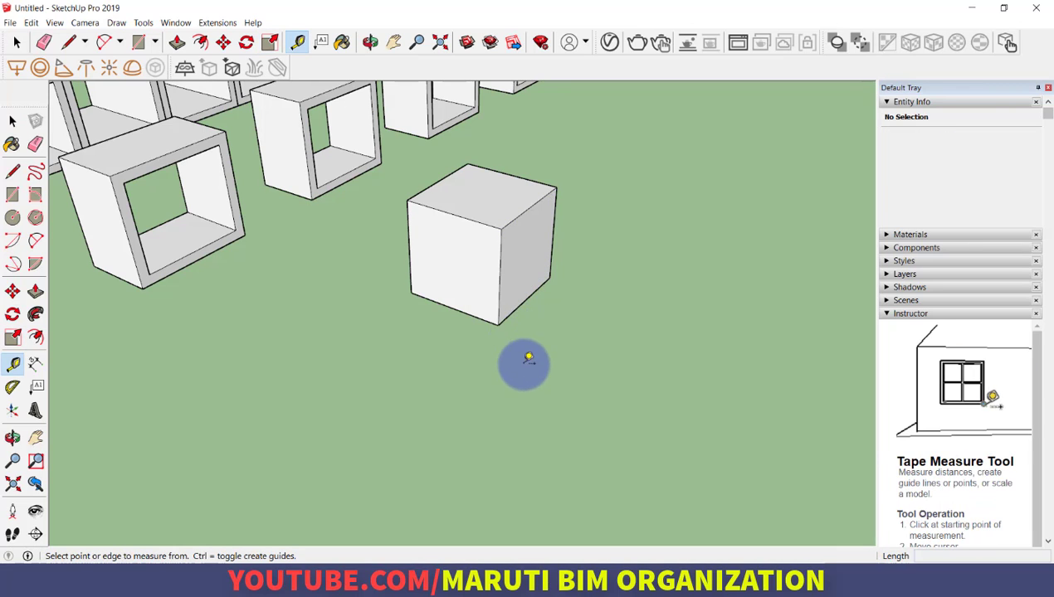
left_click(499, 323)
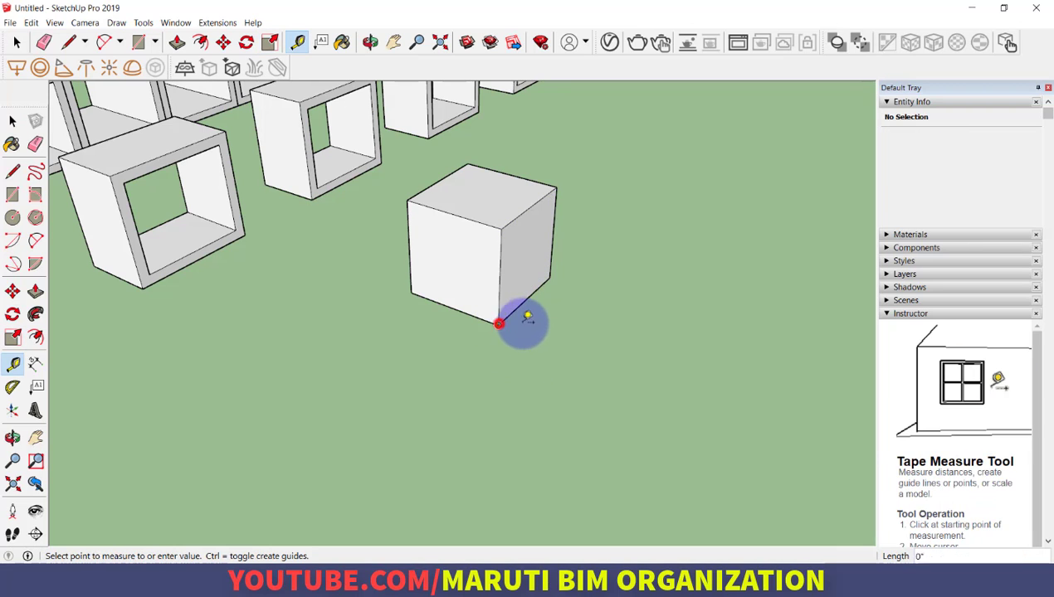
left_click(549, 277)
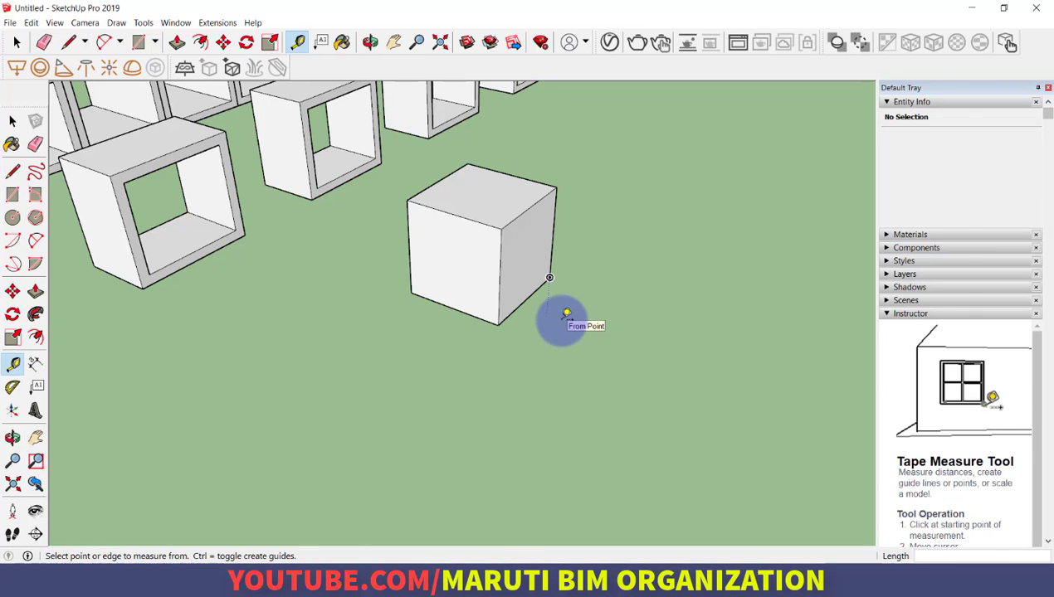
- Check the component click notes in the Word document, return to SketchUp, and briefly select the nearest spaced hollow box as a whole component
key("alt+Tab")
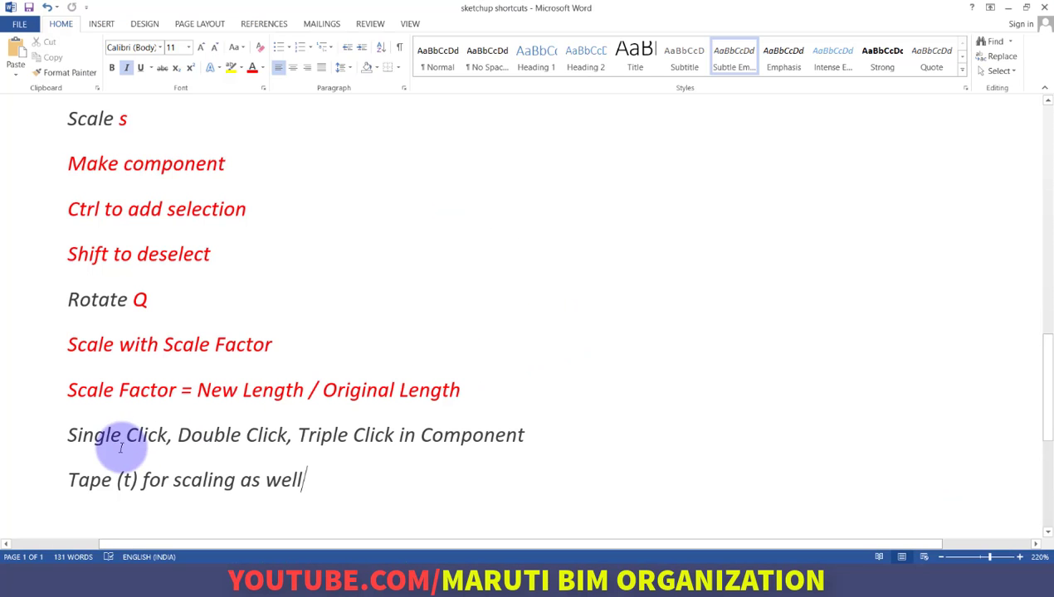
key("alt+Tab")
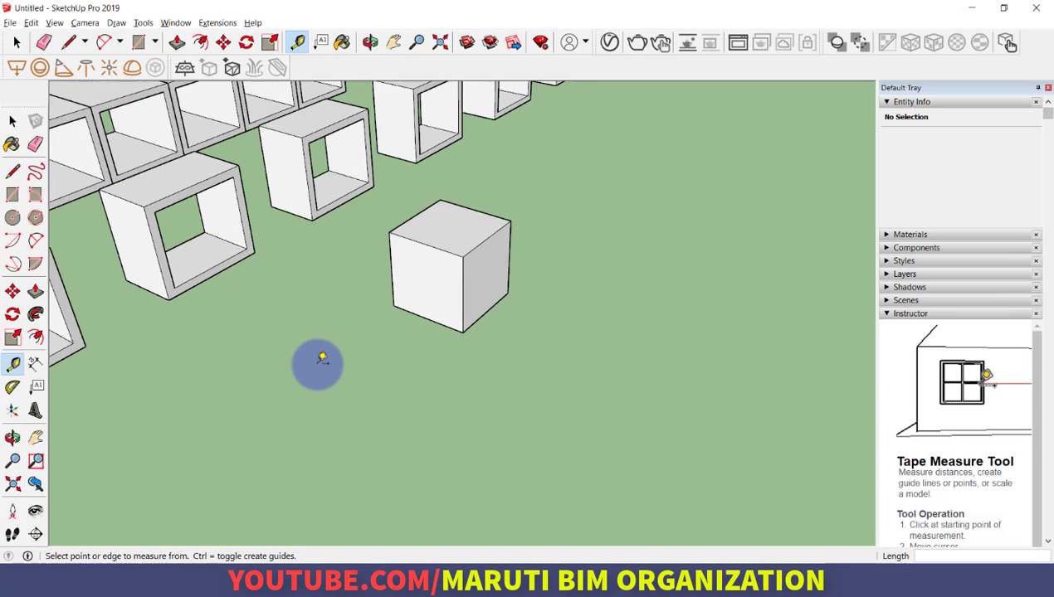
scroll(322, 358, "down", 5)
scroll(224, 349, "up", 3)
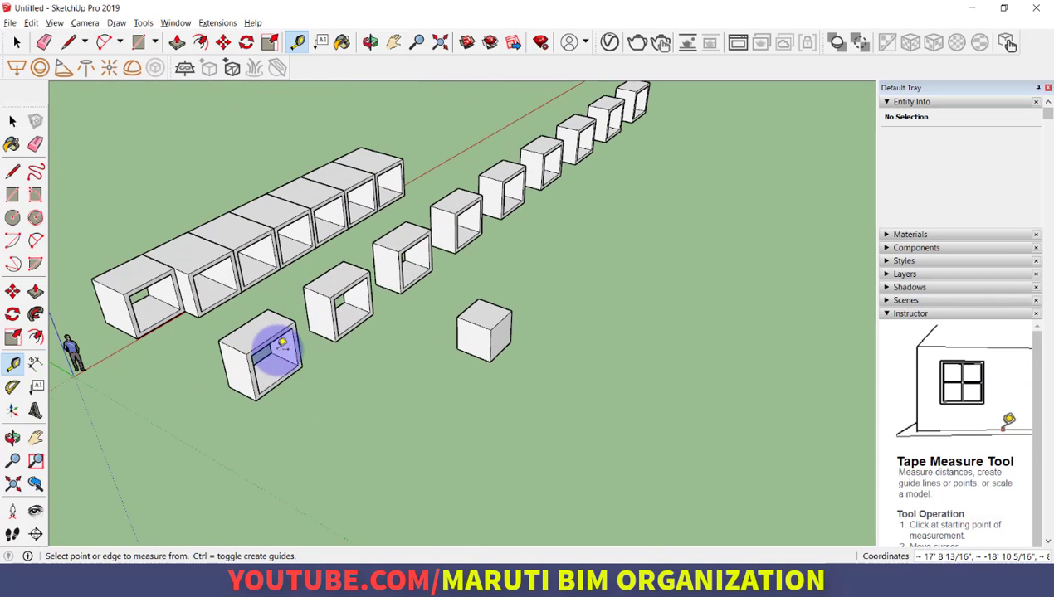
key("space")
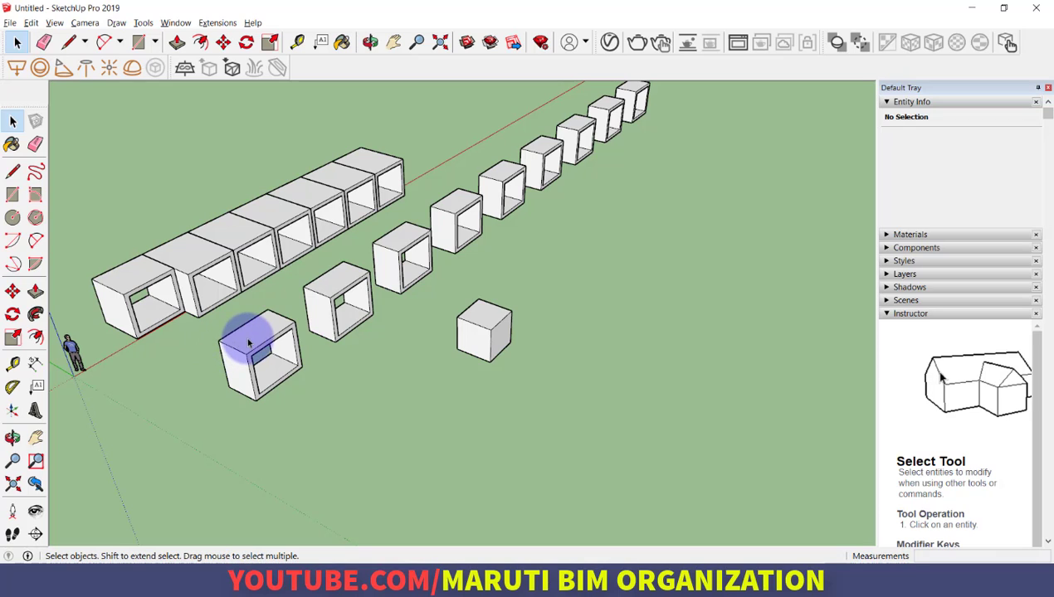
left_click(248, 340)
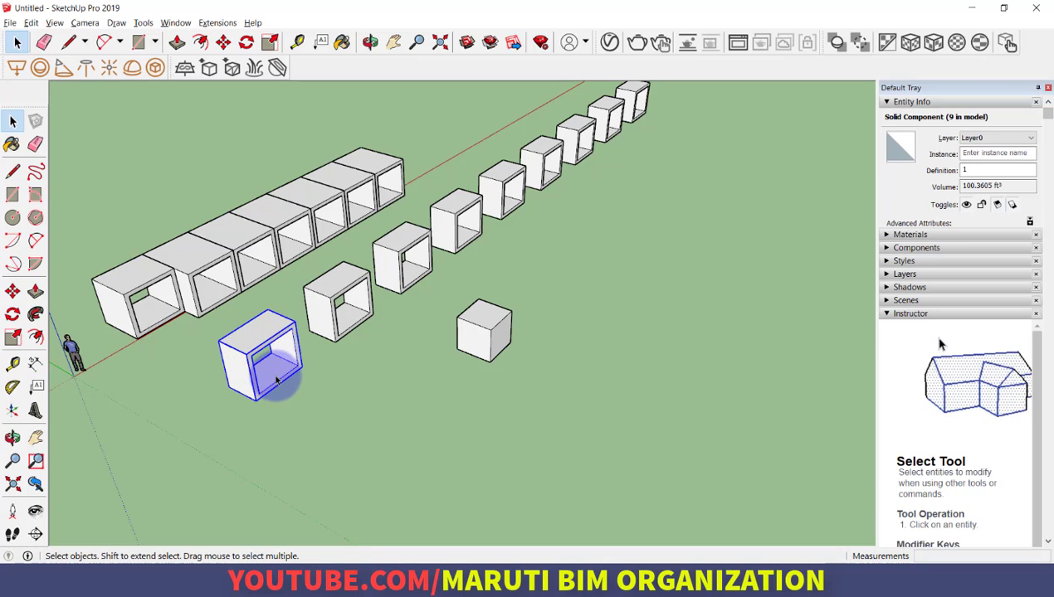
left_click(305, 429)
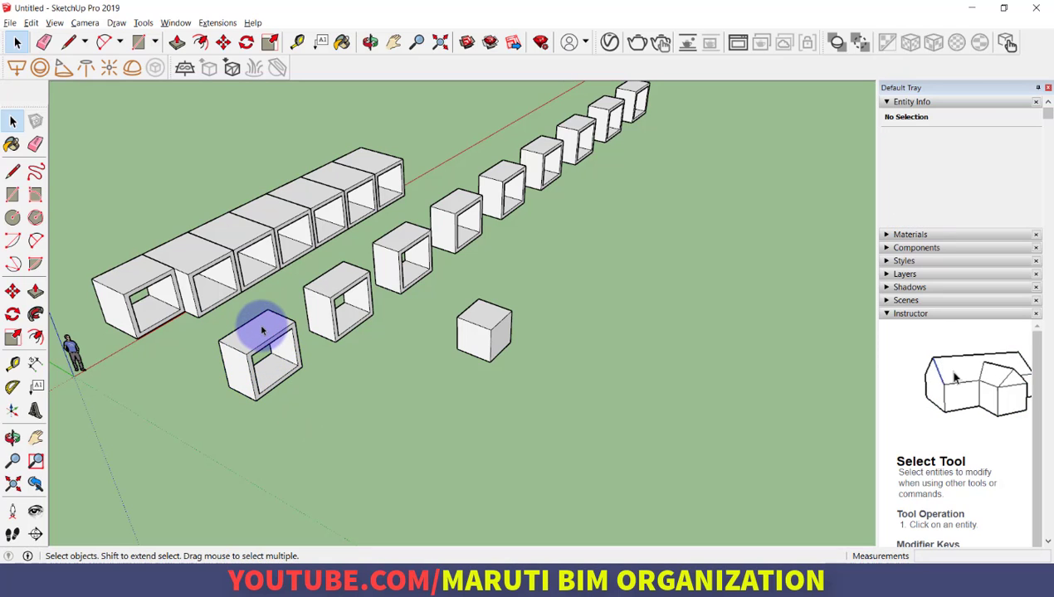
- Open the nearest spaced hollow box component, Push/Pull the frame face around its opening outward, and close the component
double_click(263, 330)
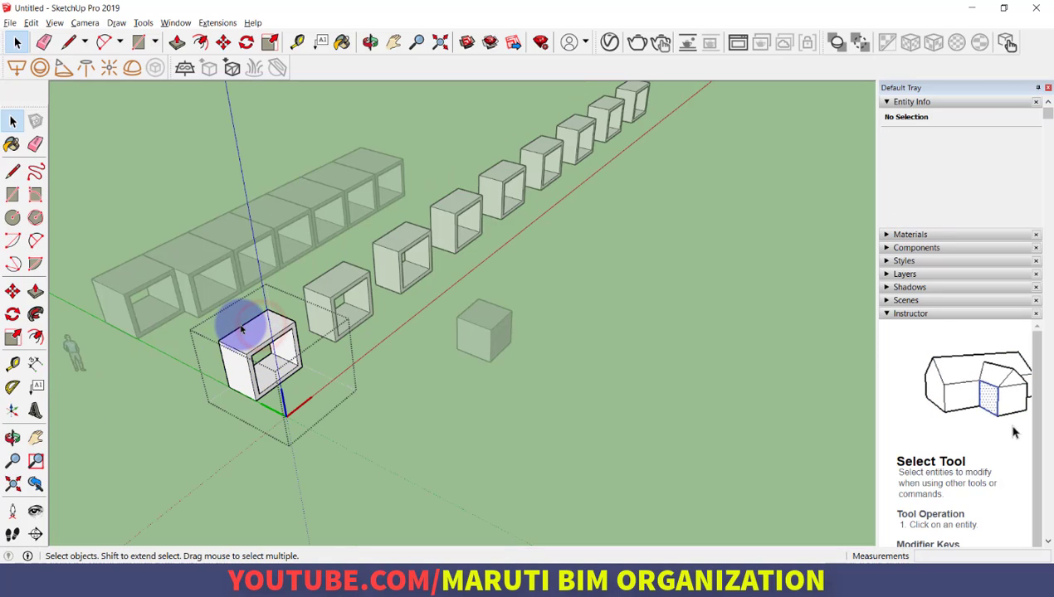
key("p")
scroll(298, 329, "up", 5)
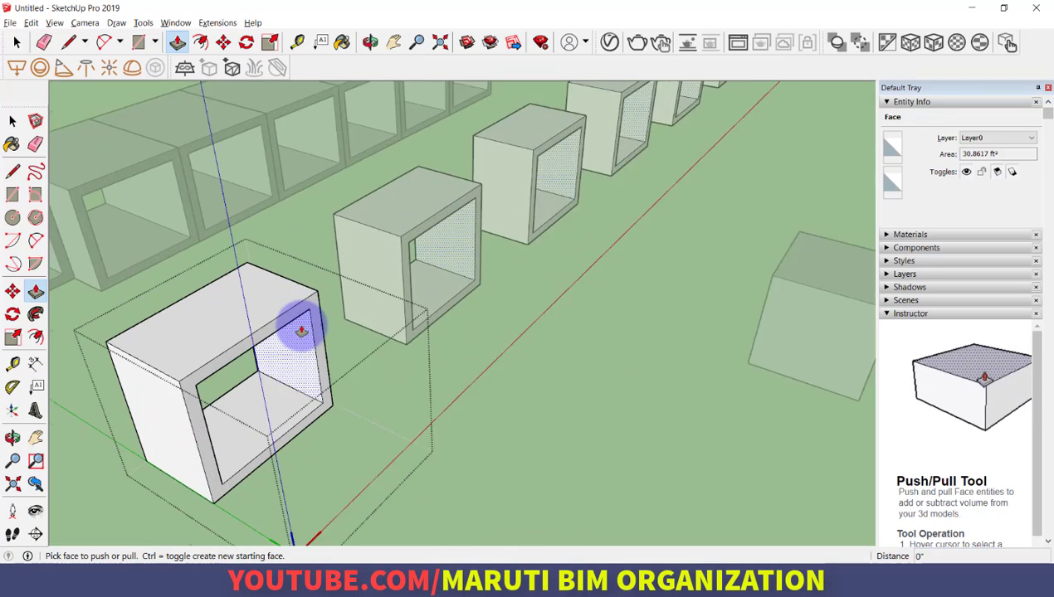
left_click(301, 310)
left_click(353, 343)
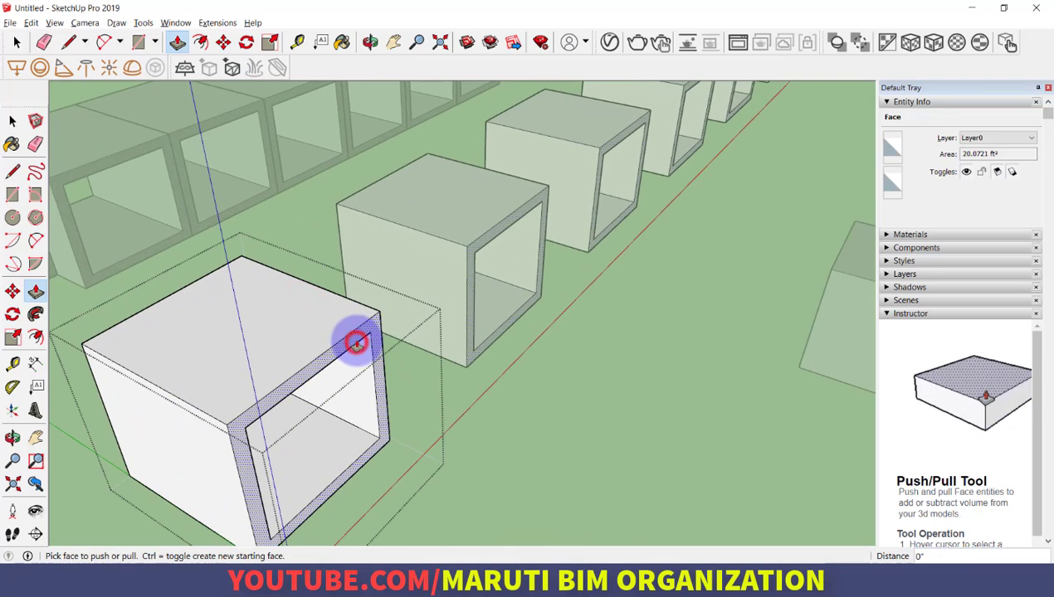
scroll(456, 418, "down", 3)
key("space")
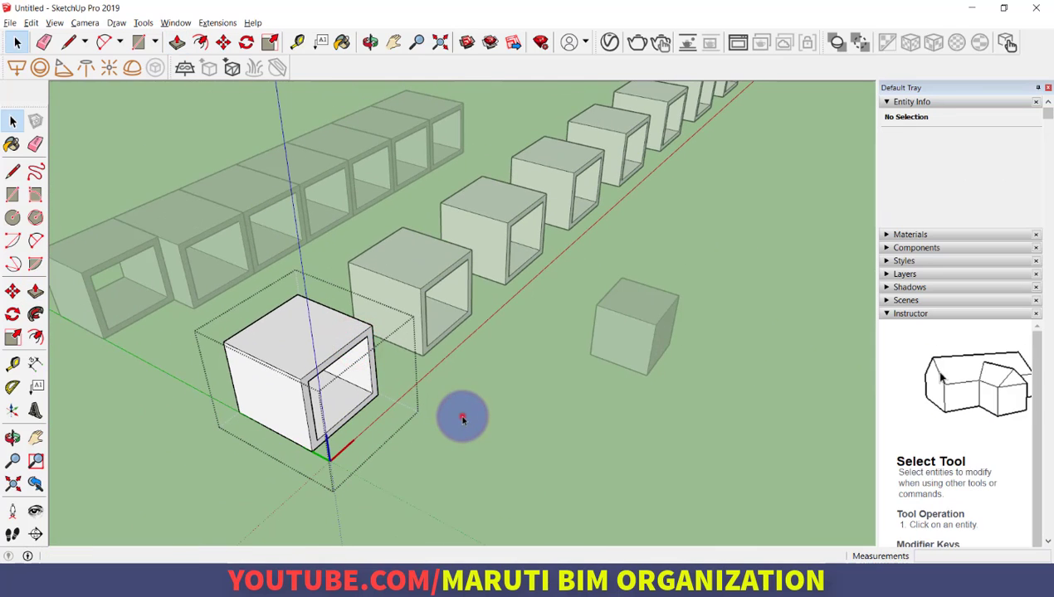
left_click(462, 419)
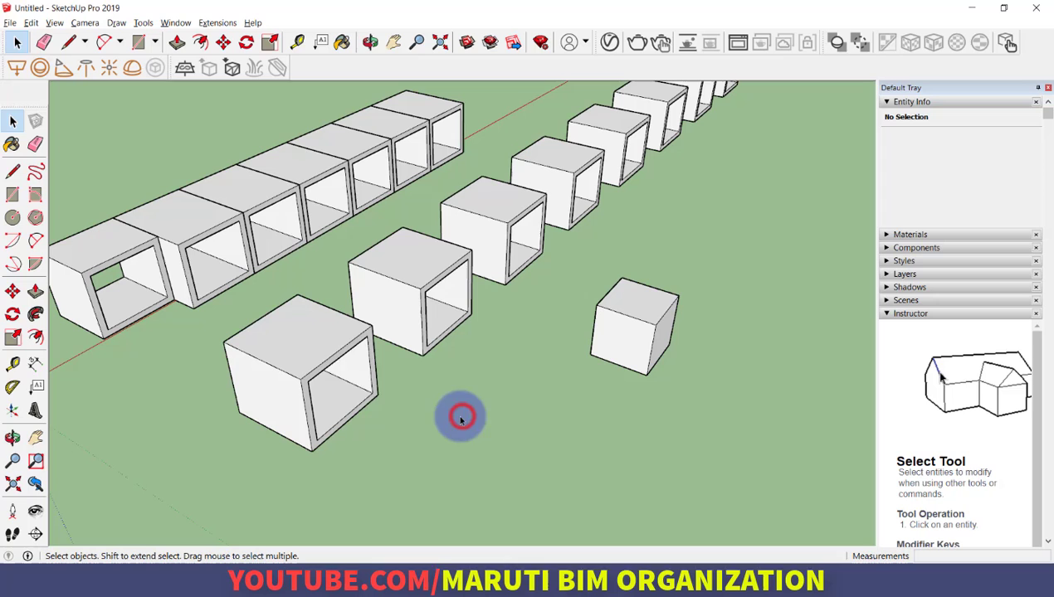
- Open the nearest spaced hollow box component, select all its geometry, and scale it down uniformly from the lower front corner
triple_click(333, 349)
scroll(332, 372, "down", 5)
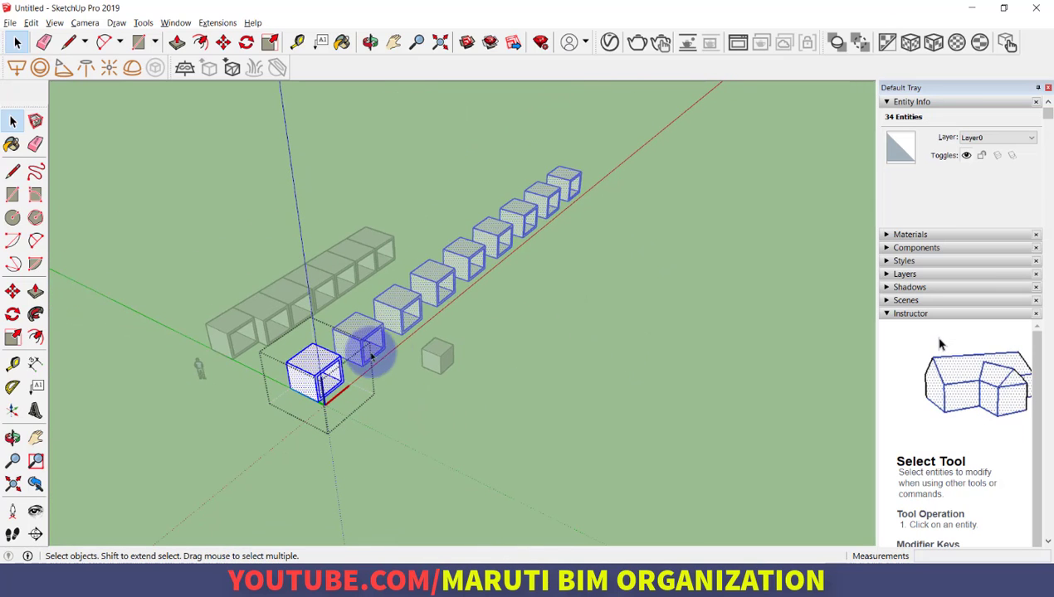
scroll(329, 369, "up", 2)
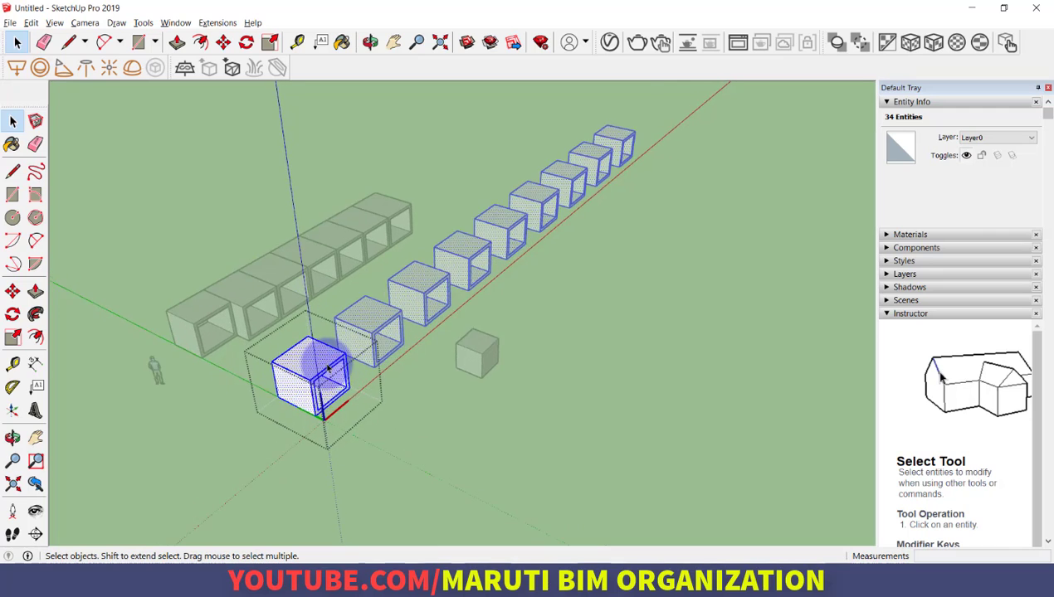
scroll(329, 368, "up", 2)
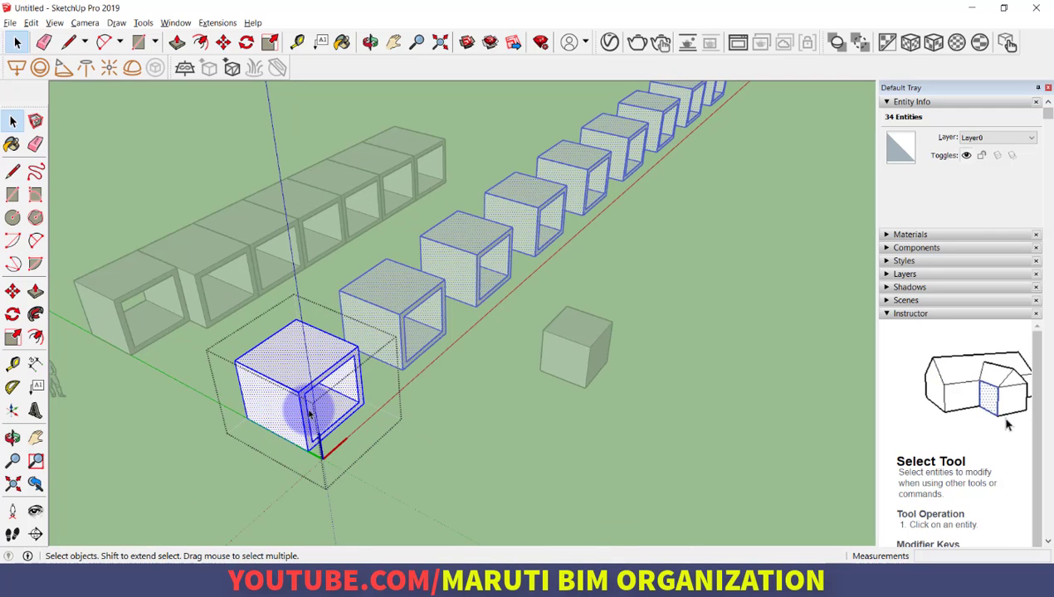
key("s")
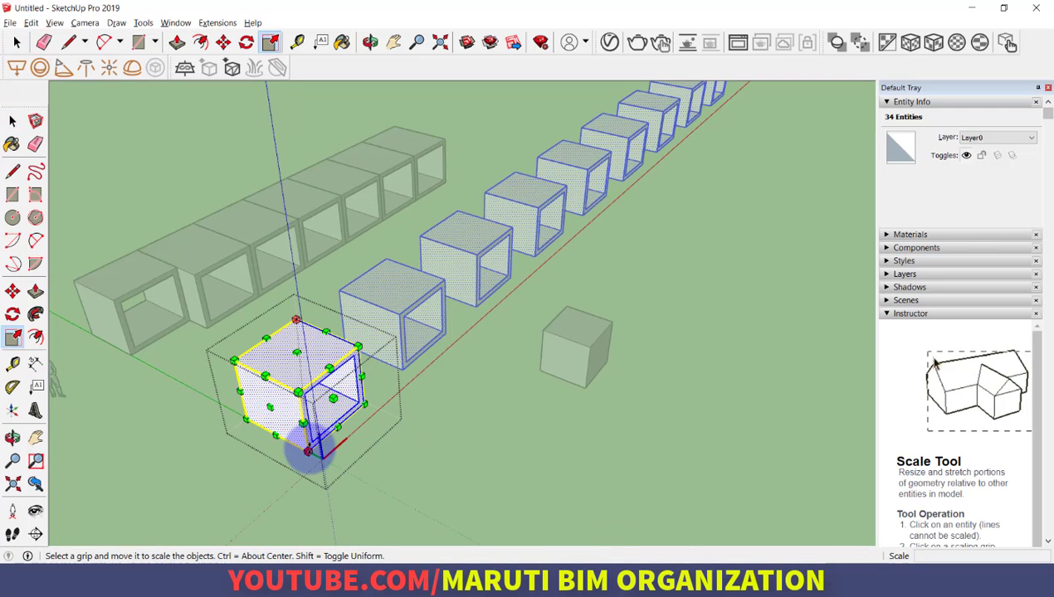
left_click_drag(308, 452, 301, 384)
- Push/Pull the frame face around the reduced box's opening outward to lengthen the box
scroll(332, 357, "up", 2)
scroll(335, 357, "up", 5)
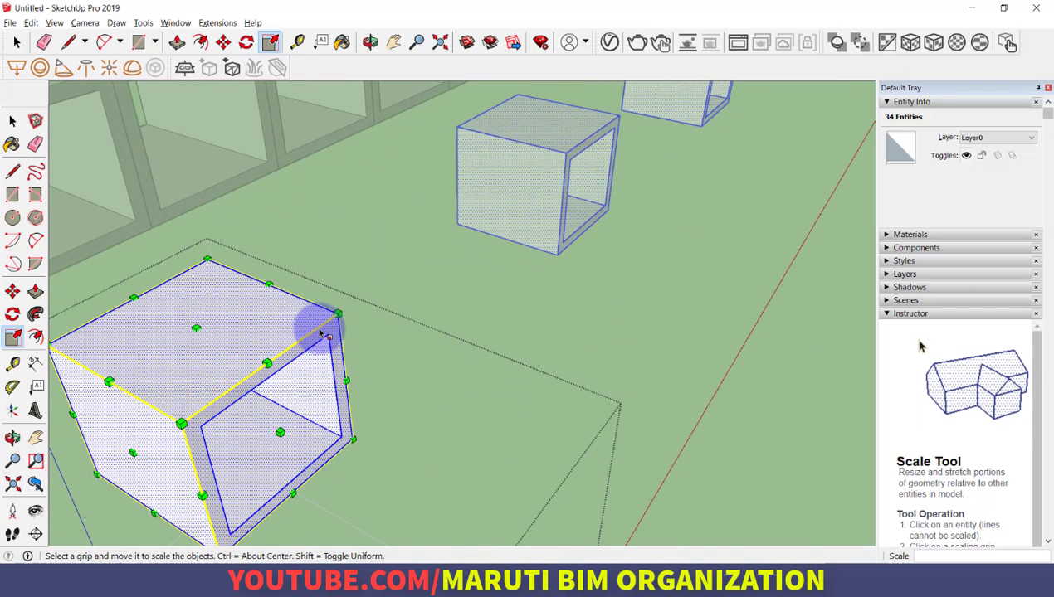
key("p")
left_click_drag(330, 332, 335, 369)
scroll(335, 369, "down", 2)
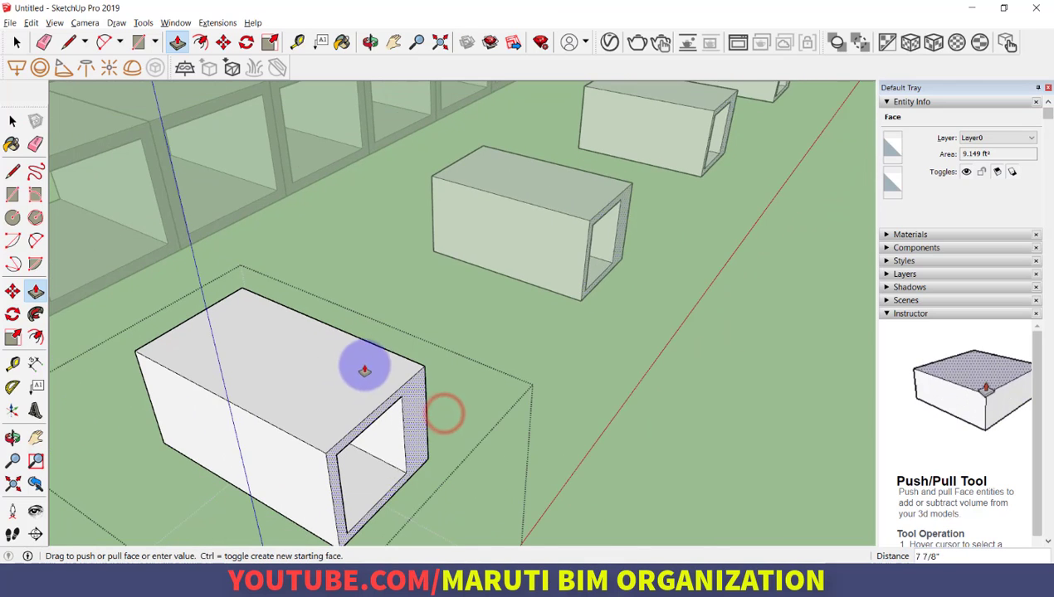
scroll(403, 404, "up", 1)
left_click(419, 422)
scroll(345, 356, "down", 3)
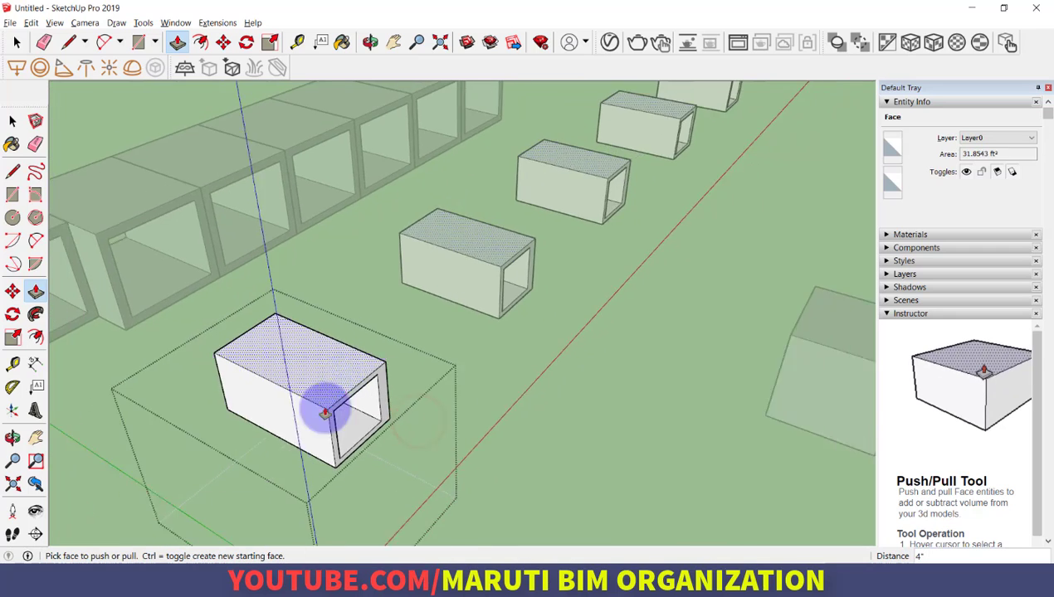
- Measure the lengthened box's lower long edge from its rear corner to the front corner with Tape Measure
scroll(254, 422, "up", 3)
key("t")
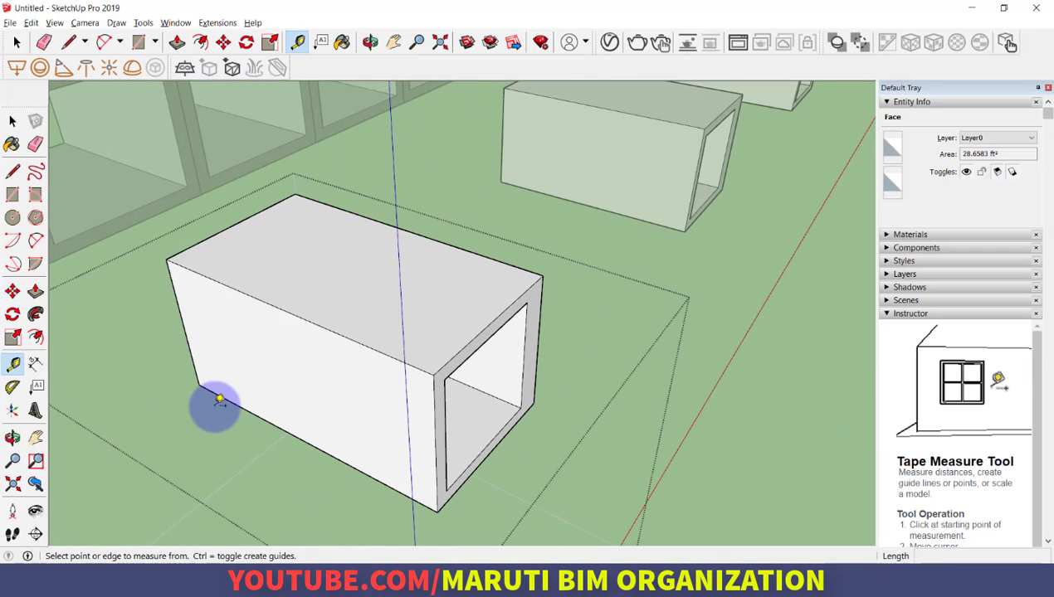
left_click(201, 386)
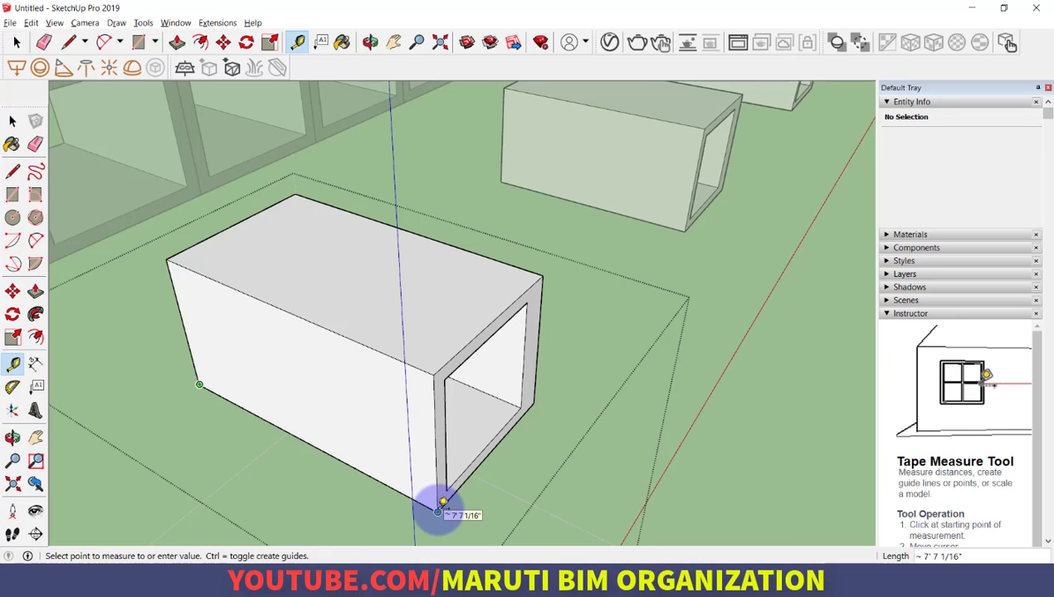
scroll(403, 485, "down", 5)
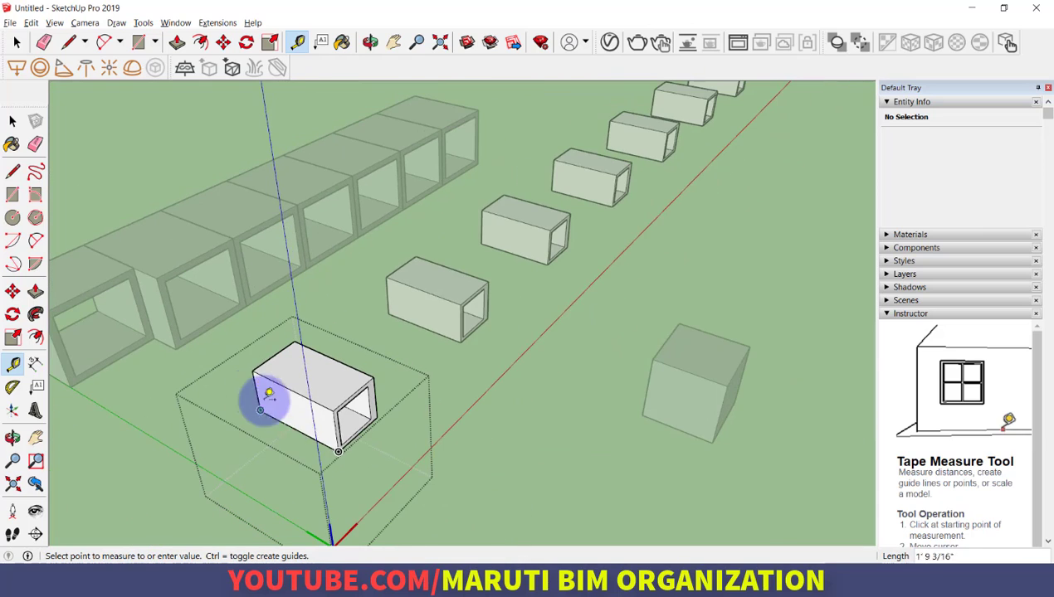
scroll(342, 456, "up", 4)
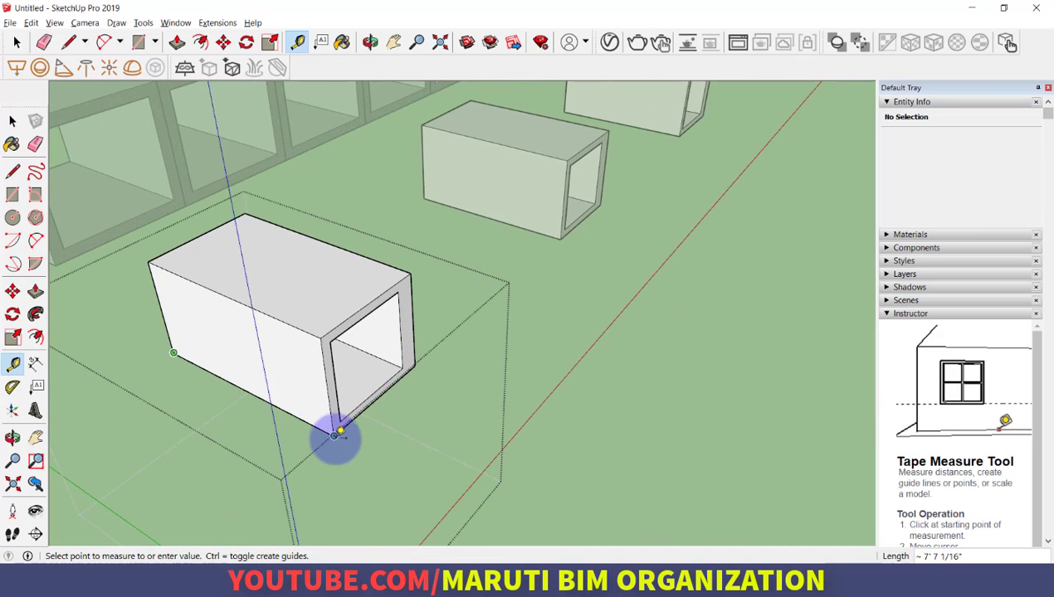
left_click(337, 433)
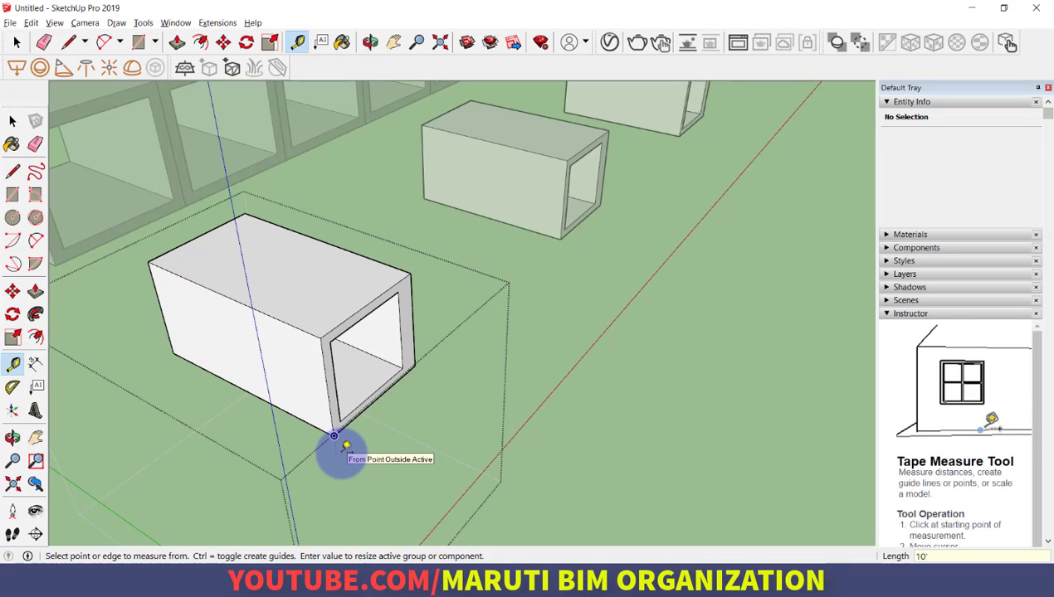
- Resize the open component so the measured edge becomes 10', accept the resize, and close the component
type("10'")
key("Return")
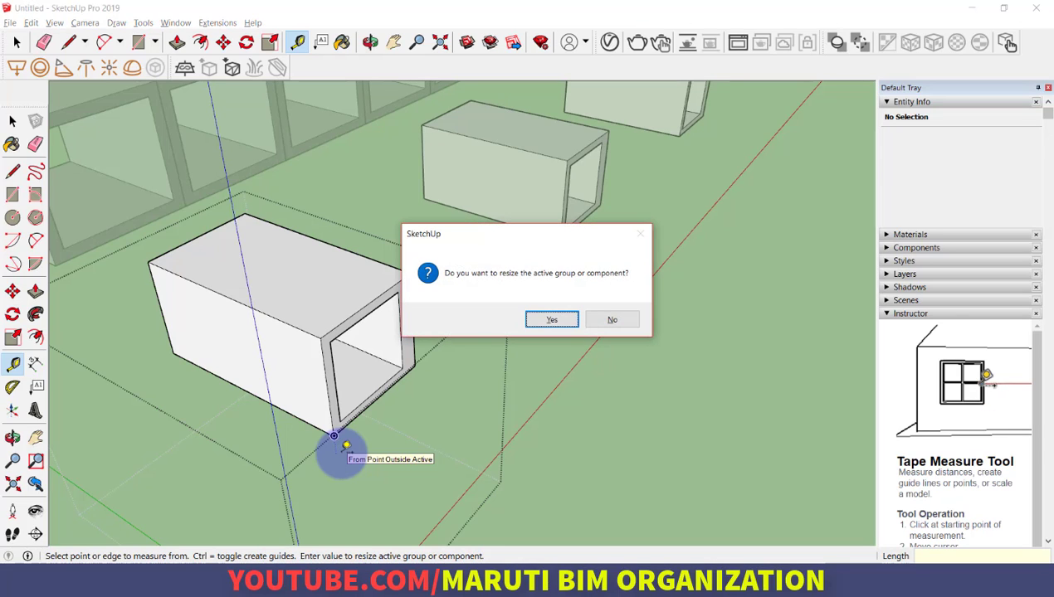
left_click(554, 320)
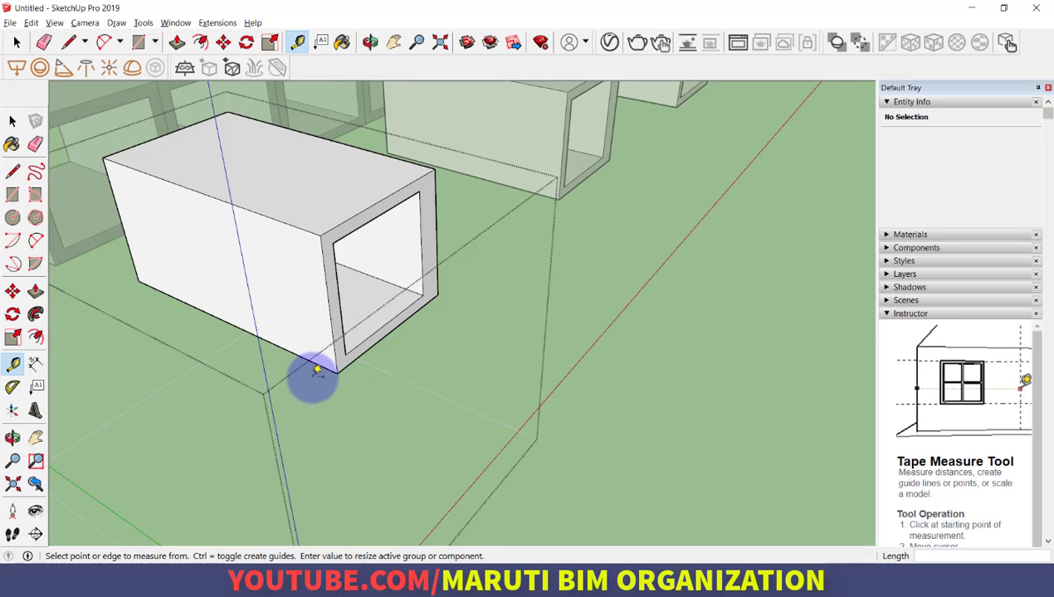
scroll(313, 369, "down", 5)
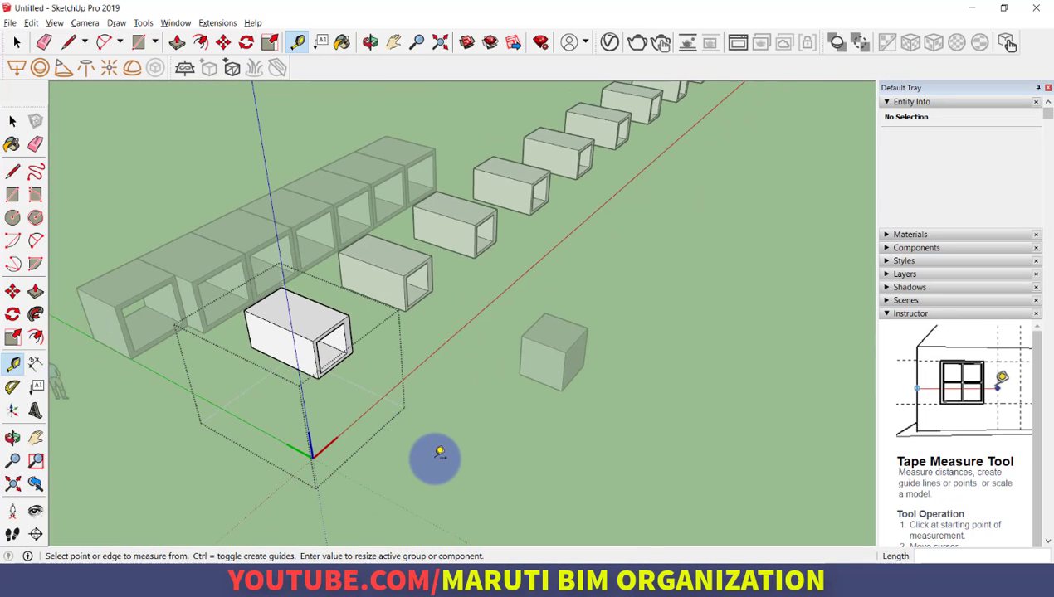
left_click(13, 122)
left_click(445, 455)
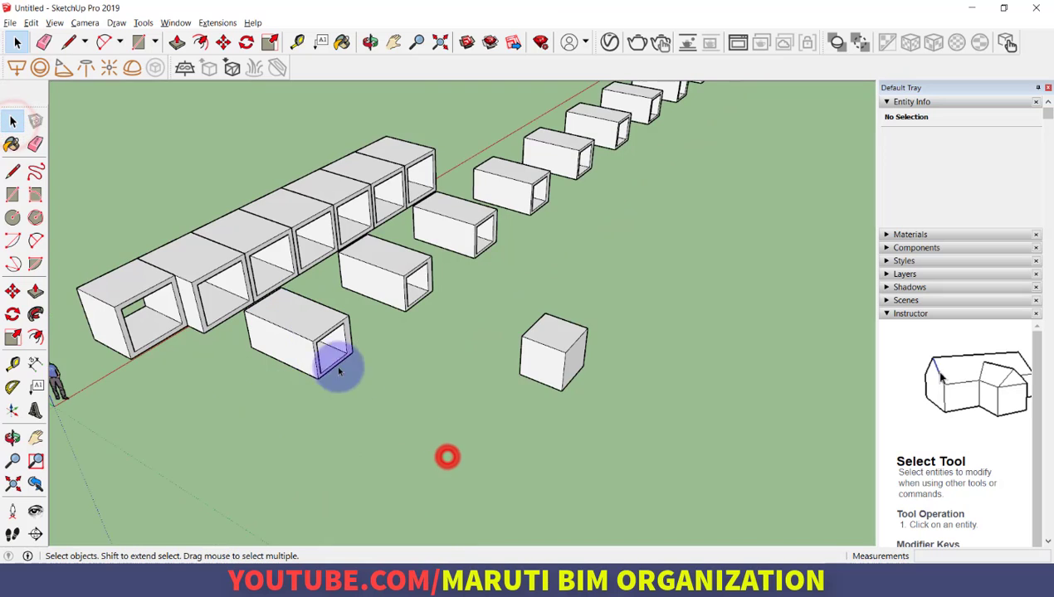
- Reopen the nearest lengthened box component and measure its lower long edge from corner to corner with Tape Measure
scroll(289, 330, "up", 5)
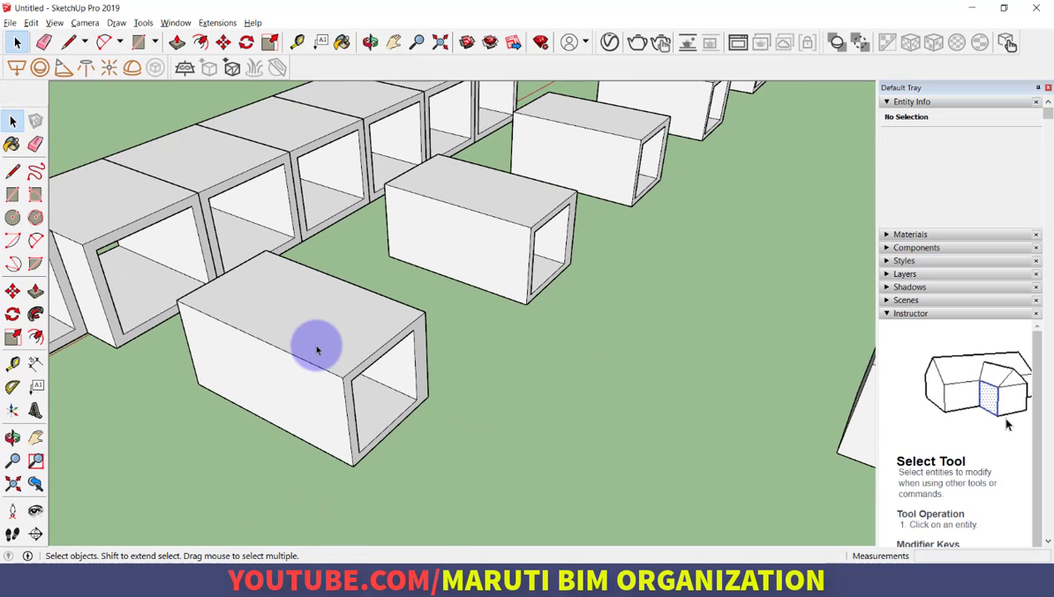
double_click(316, 350)
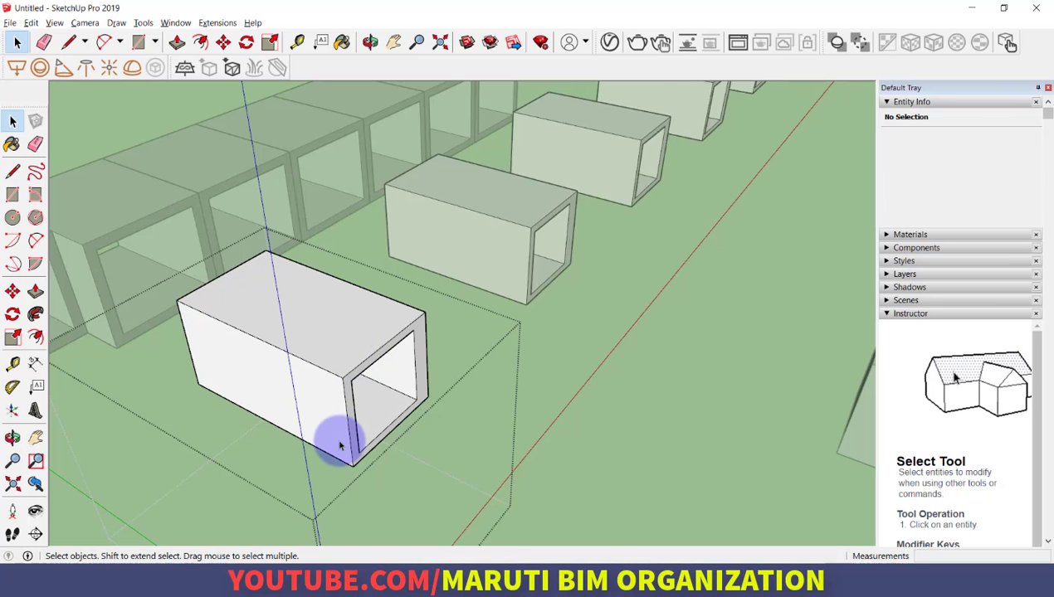
scroll(340, 446, "up", 1)
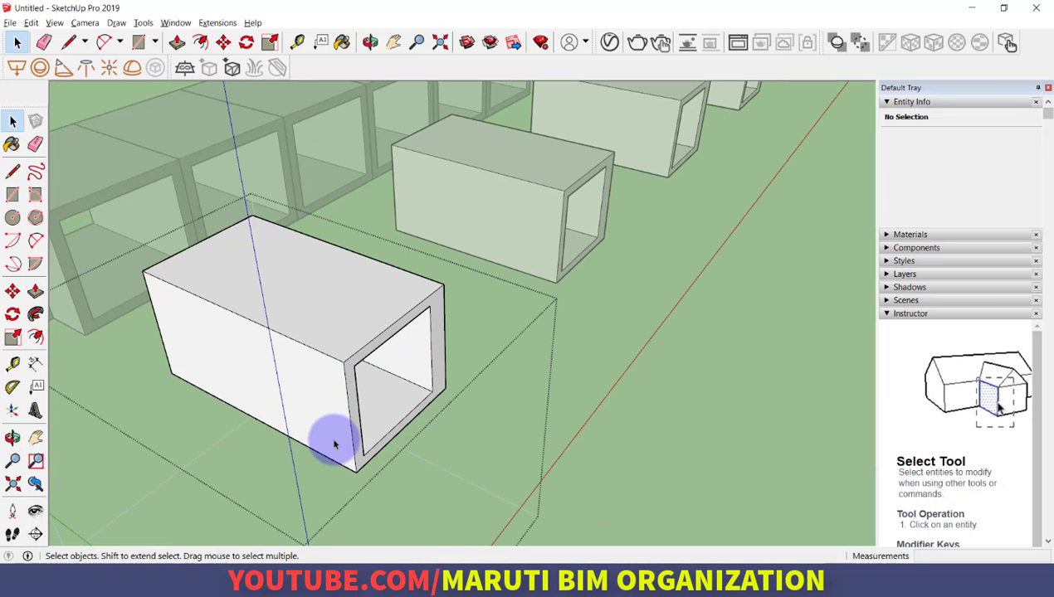
key("t")
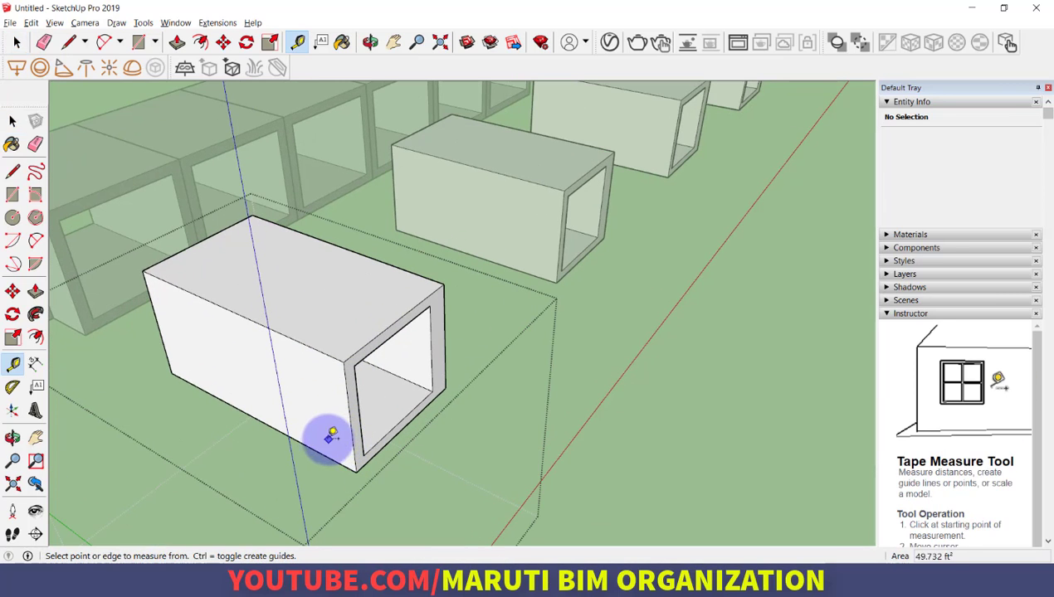
left_click(173, 371)
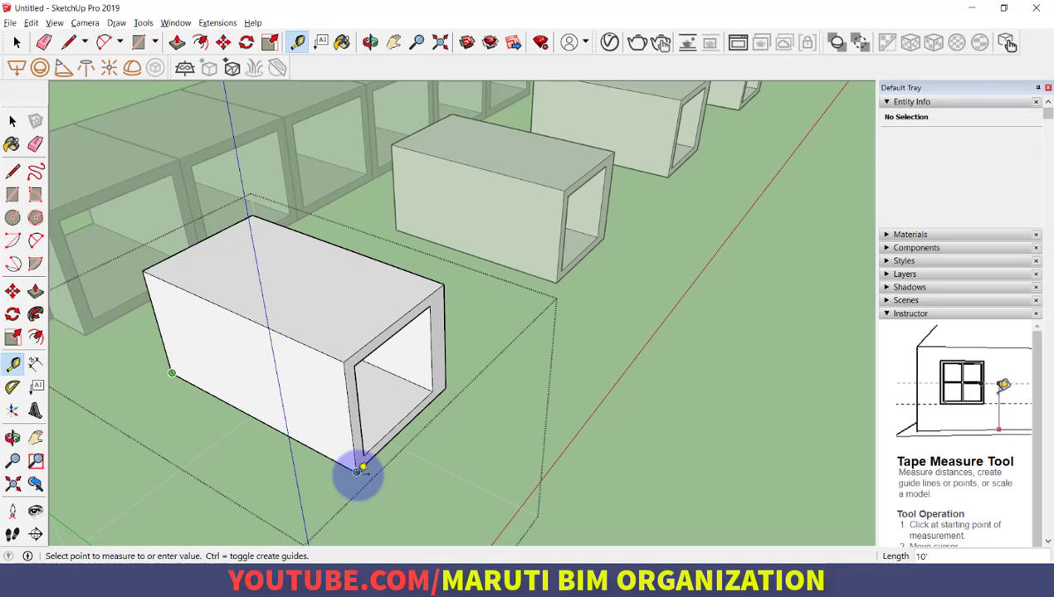
left_click(356, 471)
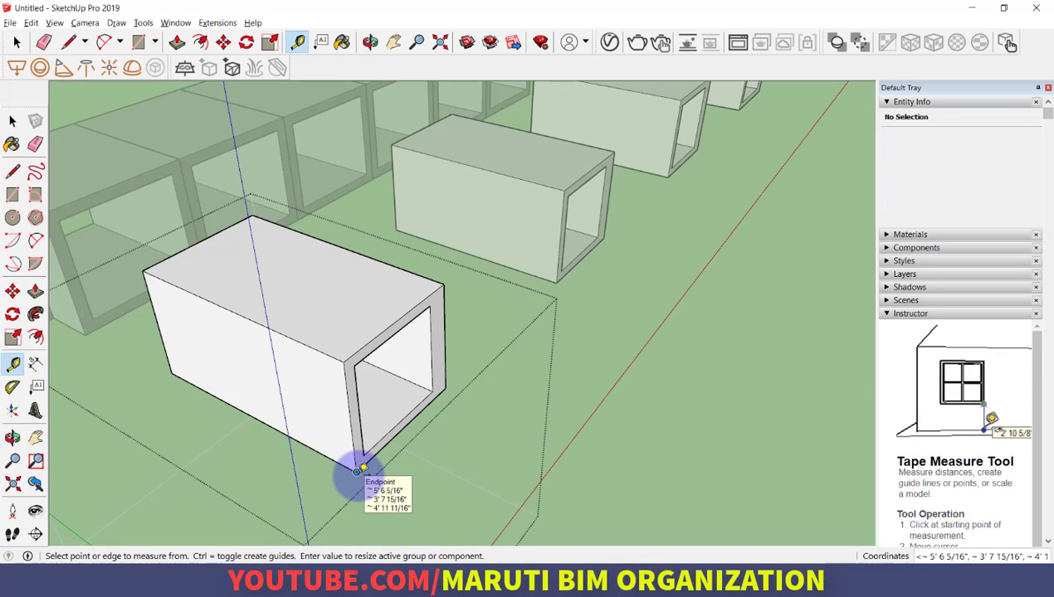
- Resize the open component to a shorter length based on the measured lower edge, accepting the resize
key("Return")
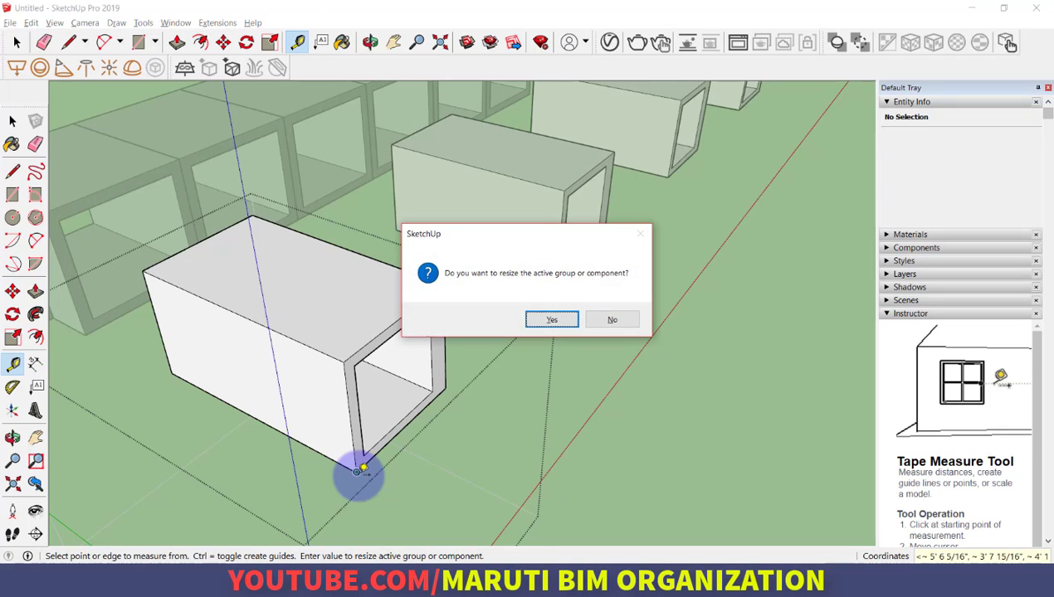
key("Return")
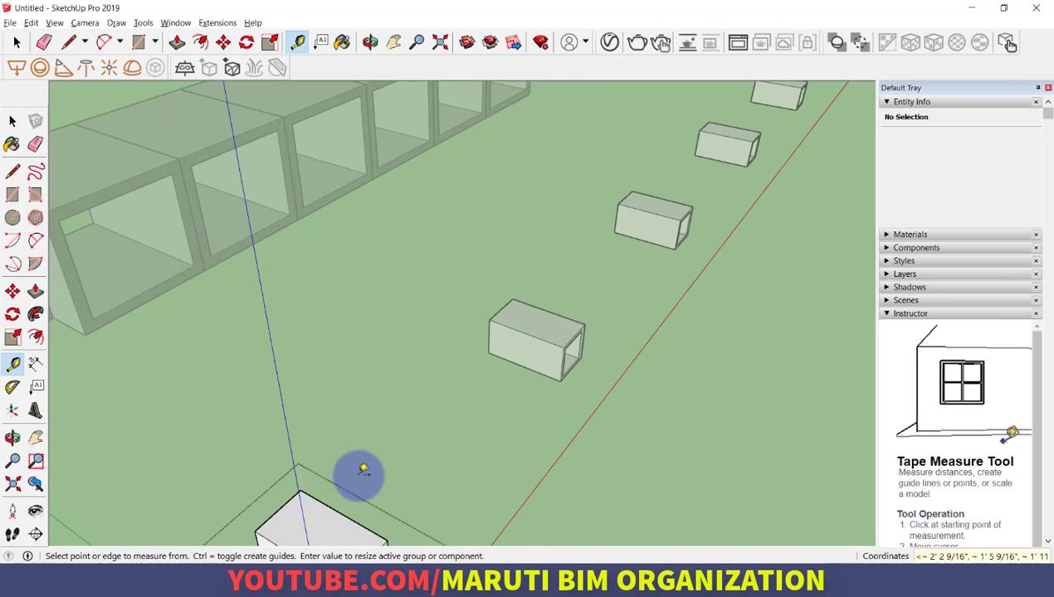
scroll(356, 303, "down", 3)
scroll(344, 440, "down", 3)
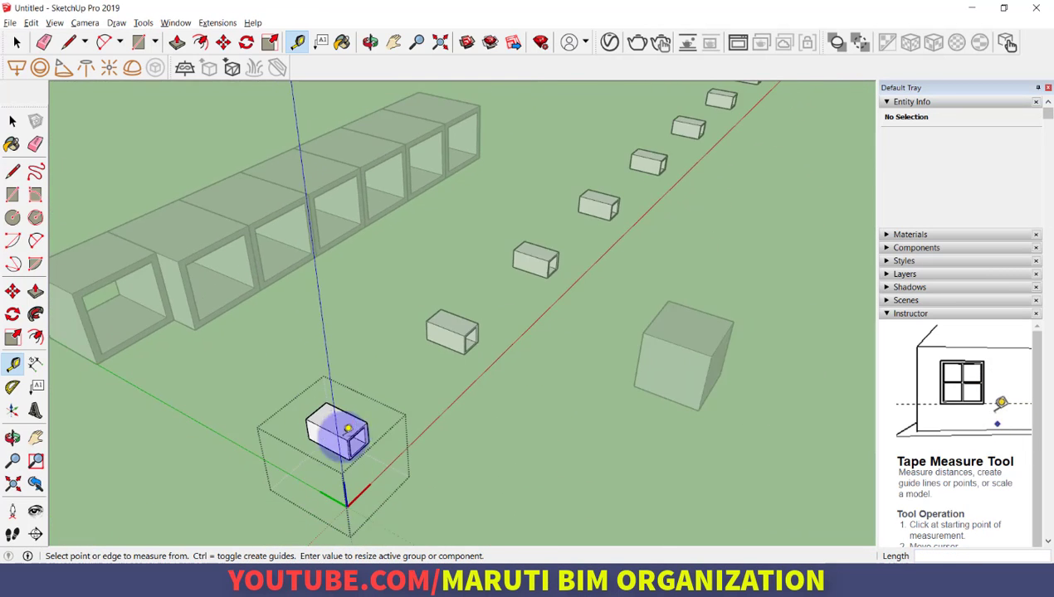
- Measure the shrunken box's lower long edge from the rear corner to the front corner
scroll(353, 477, "up", 6)
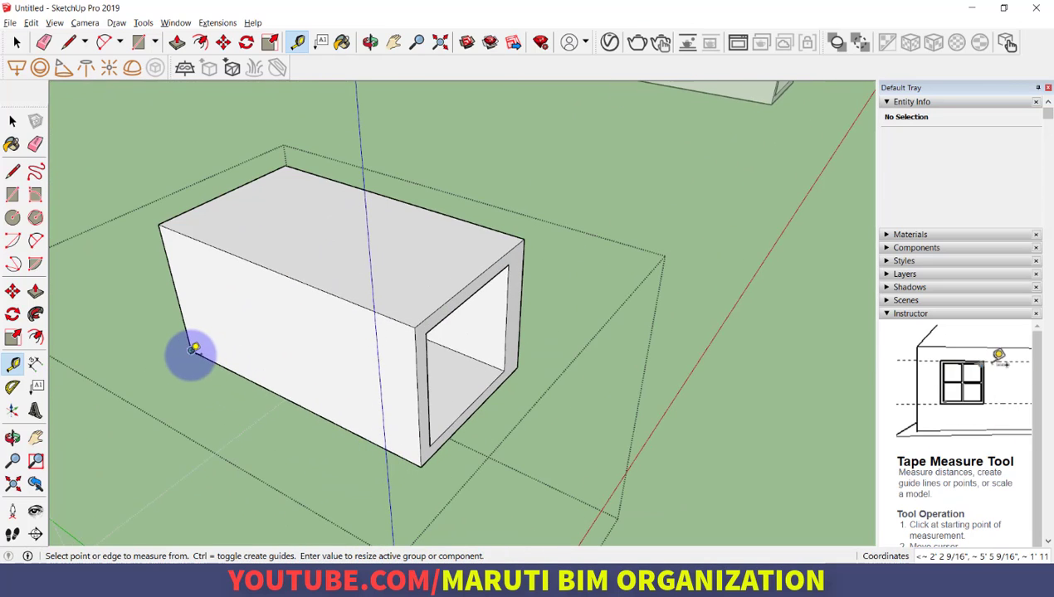
left_click(191, 350)
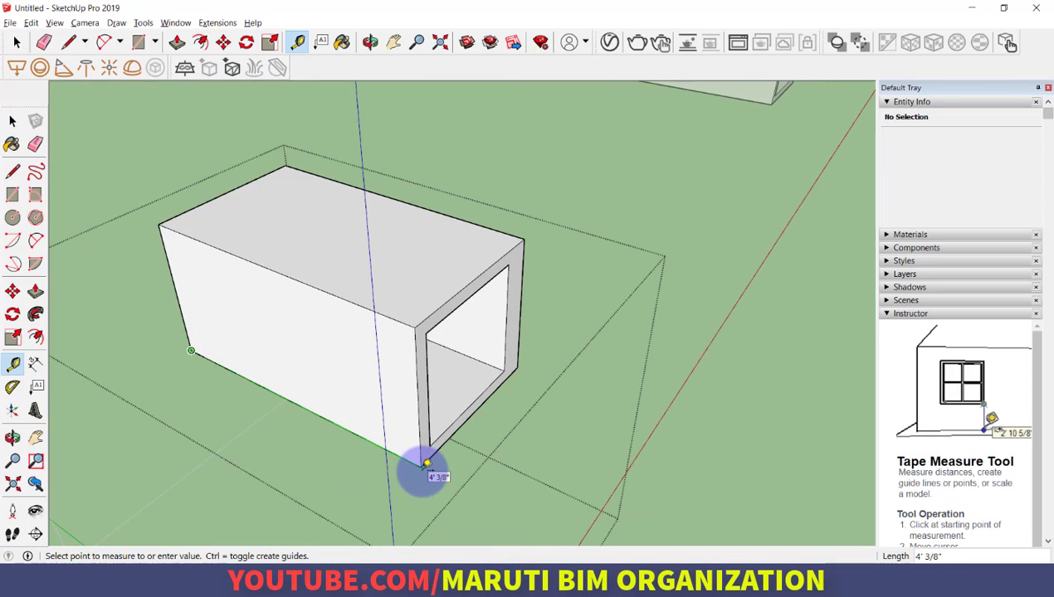
left_click(422, 464)
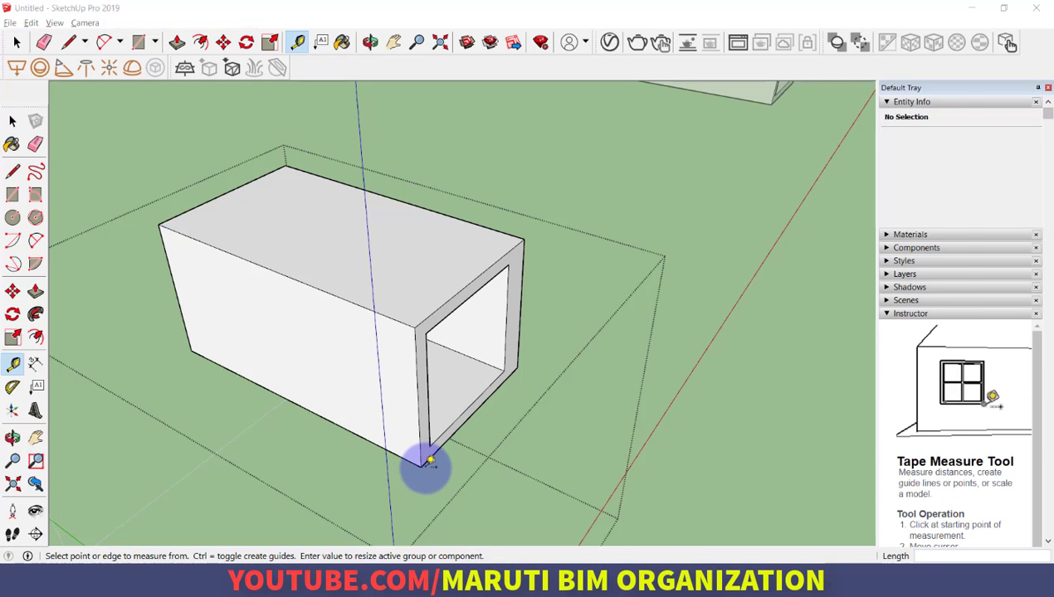
- Check the component click and tape scaling notes in the Word document, and return to the SketchUp model
key("alt+Tab")
scroll(266, 421, "down", 3)
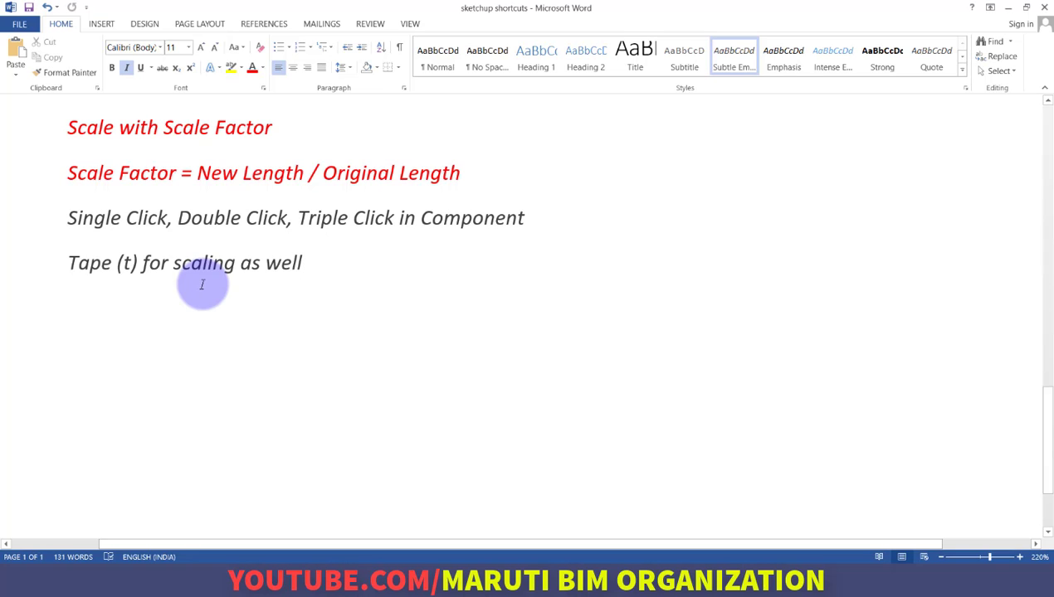
scroll(202, 285, "up", 2)
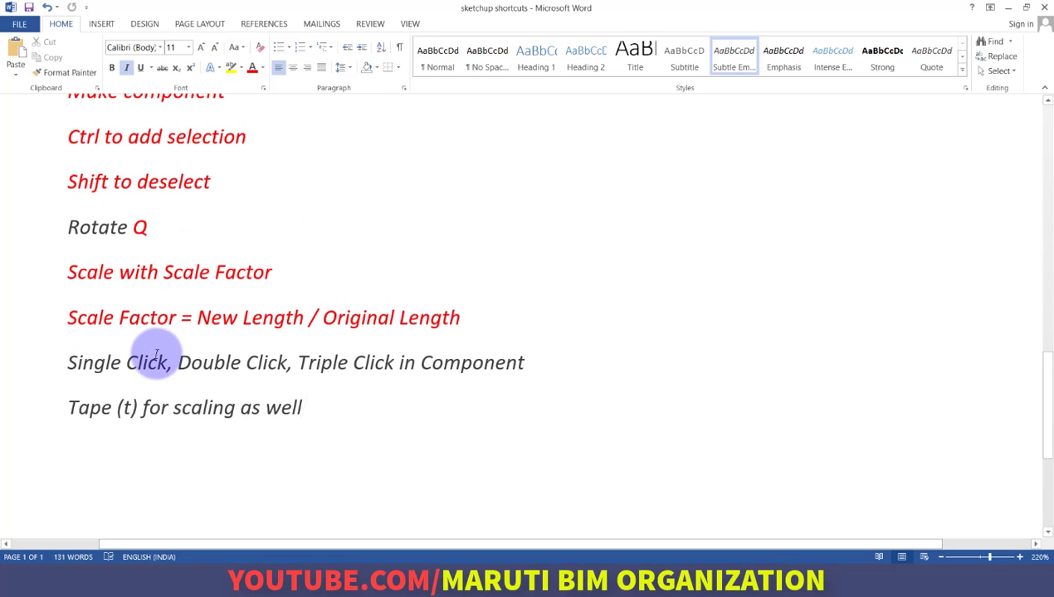
key("alt+Tab")
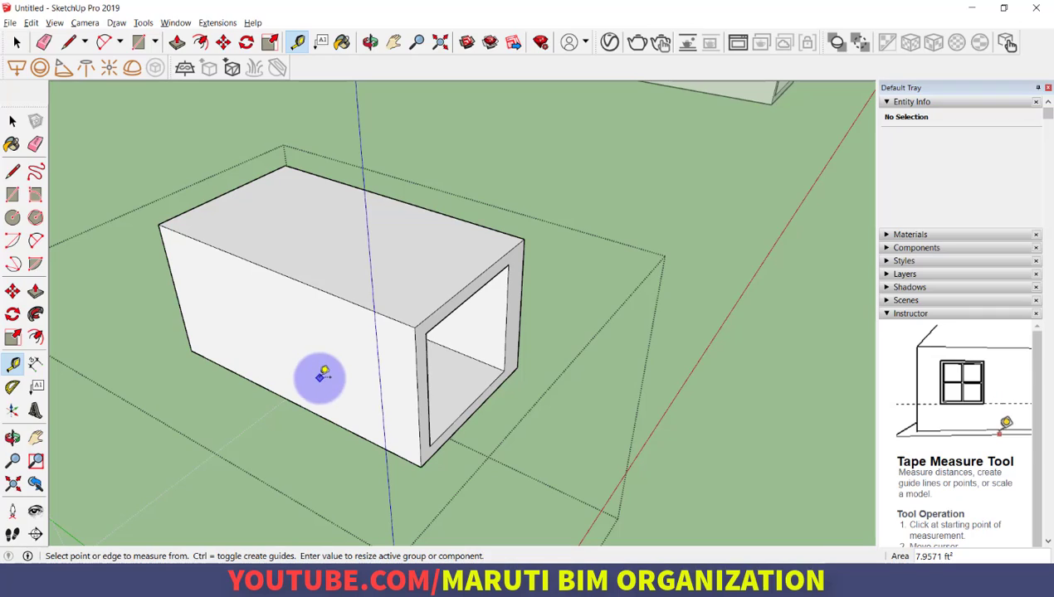
key("alt+Tab")
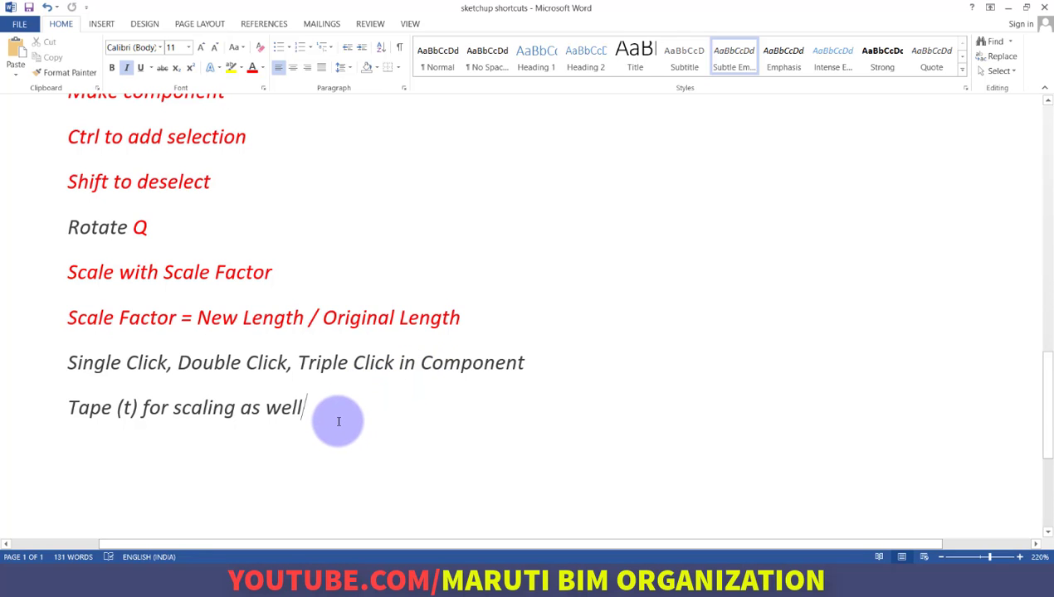
key("alt+Tab")
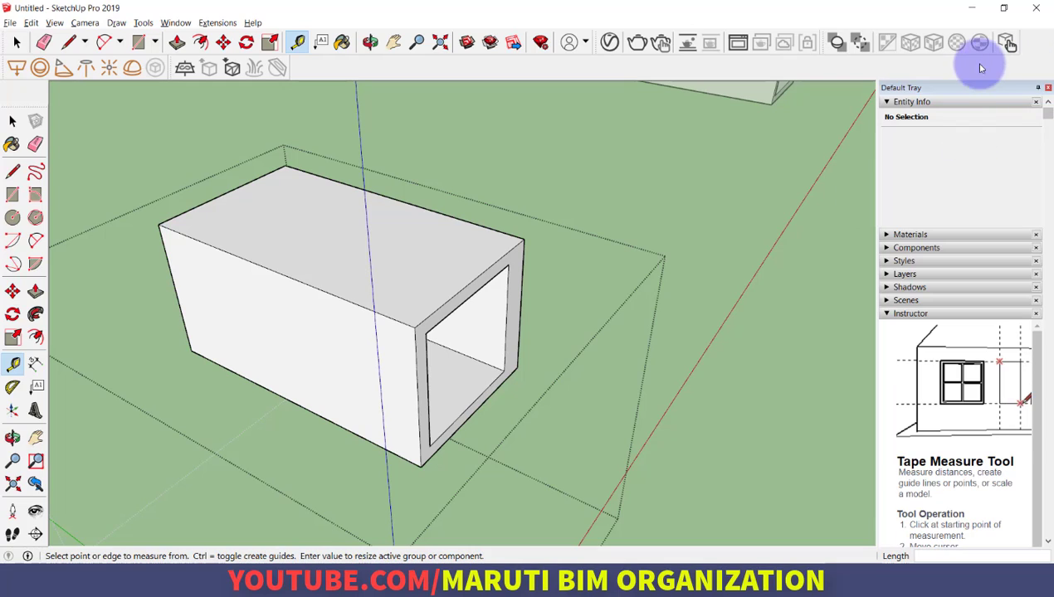